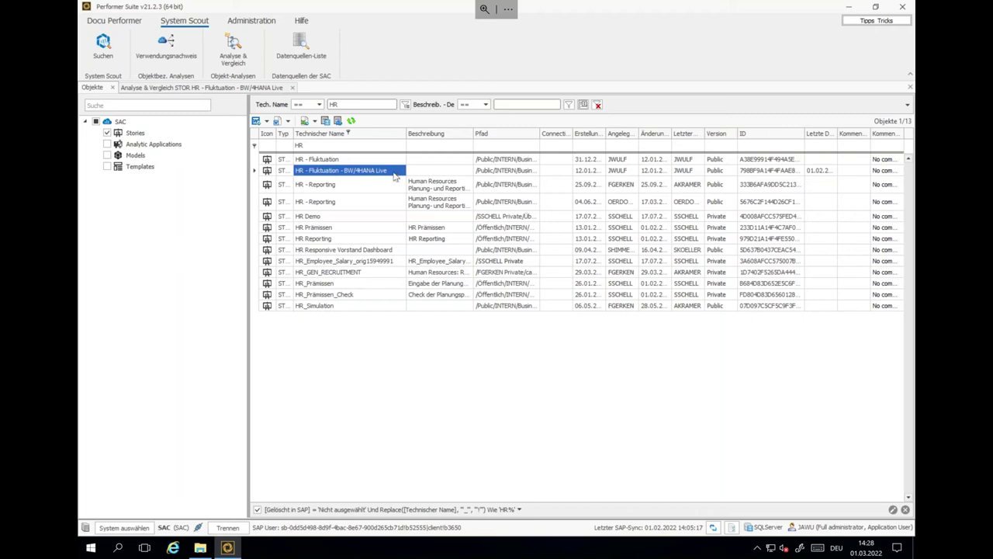
Step: Check the System Scout options for the story HR - Fluktuation - BW/4HANA Live and bring up its existing analysis
{"action": "right_click", "coordinate": [394, 173]}
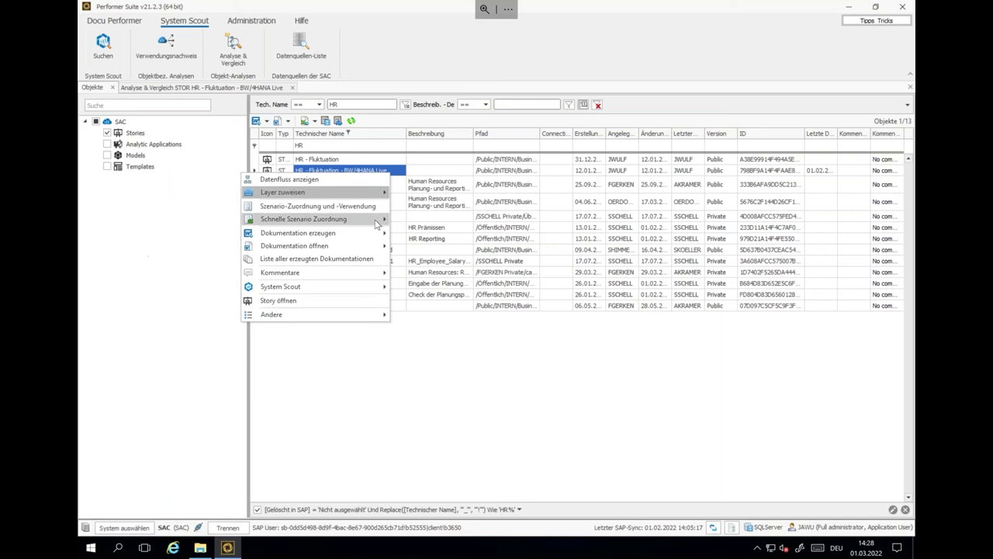
{"action": "mouse_move", "coordinate": [336, 239]}
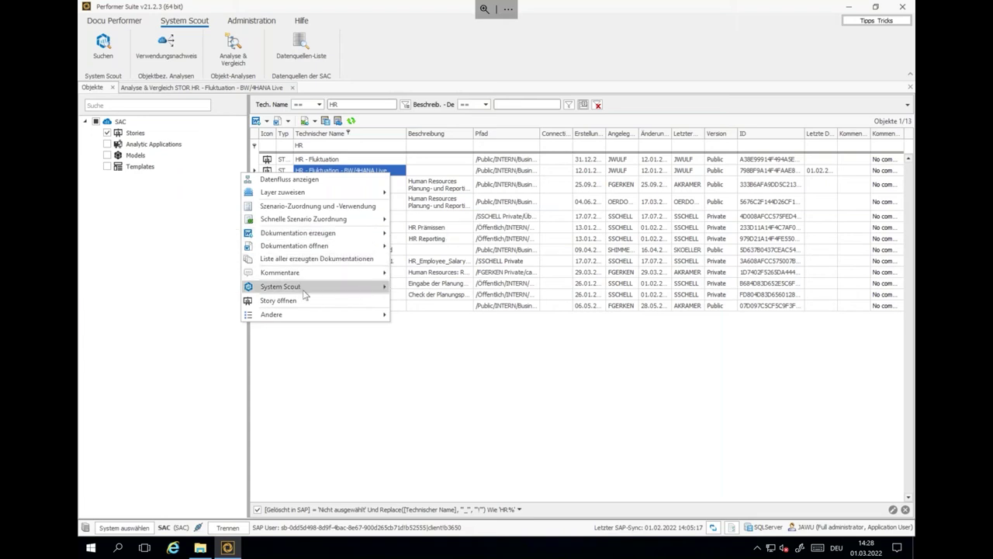
{"action": "mouse_move", "coordinate": [302, 289]}
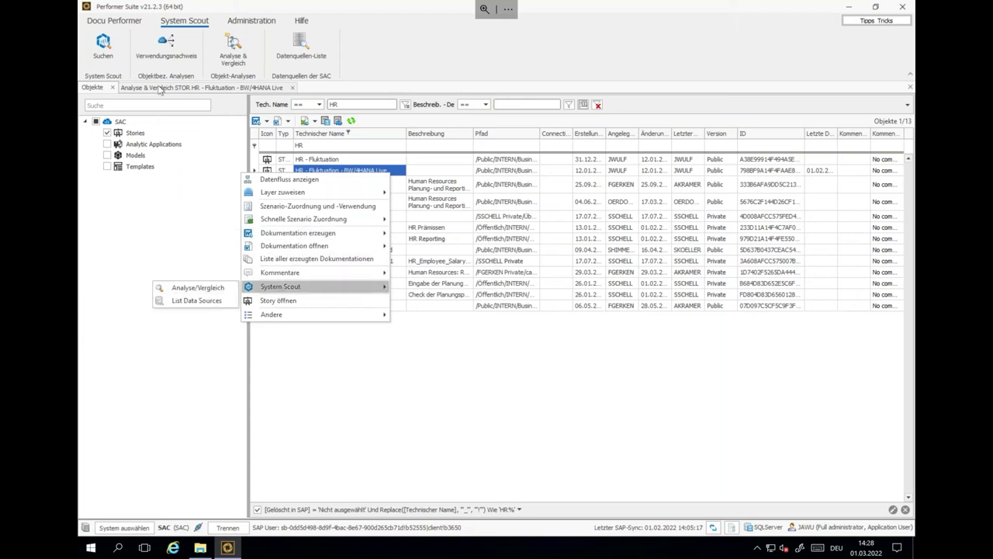
{"action": "left_click", "coordinate": [159, 90]}
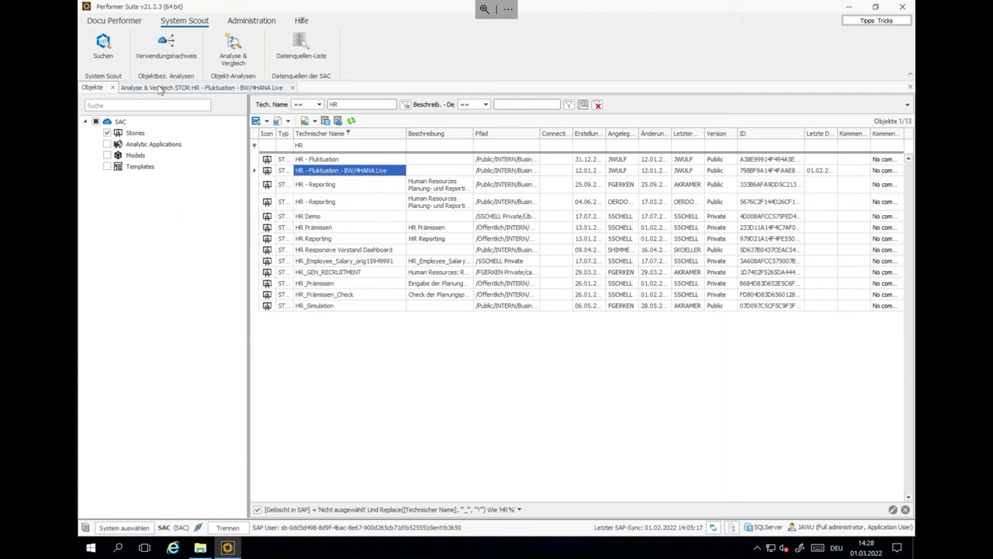
{"action": "left_click", "coordinate": [162, 87]}
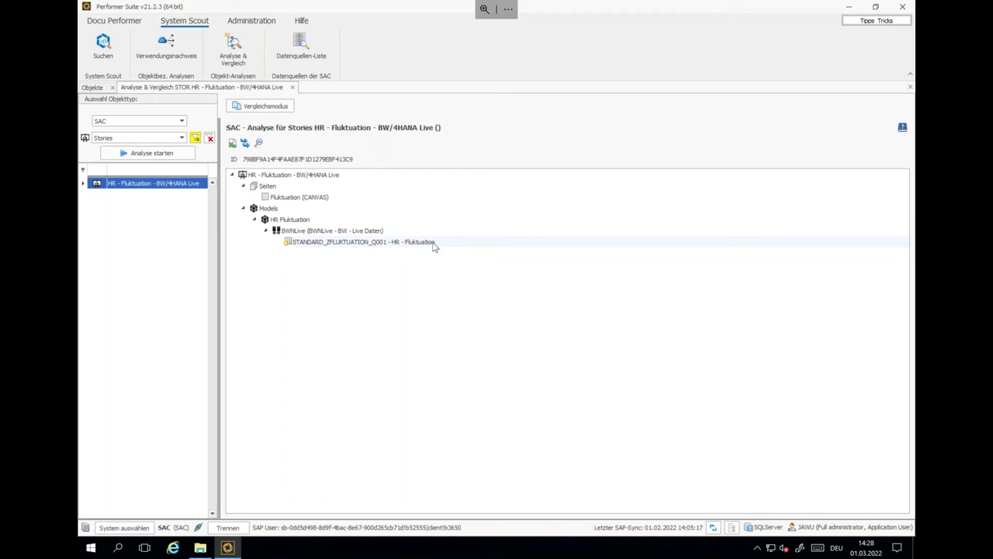
Step: Display the where-used list (Verwendungsnachweis) for the HR Fluktuation model from the story analysis
{"action": "right_click", "coordinate": [286, 242]}
{"action": "key", "text": "Escape"}
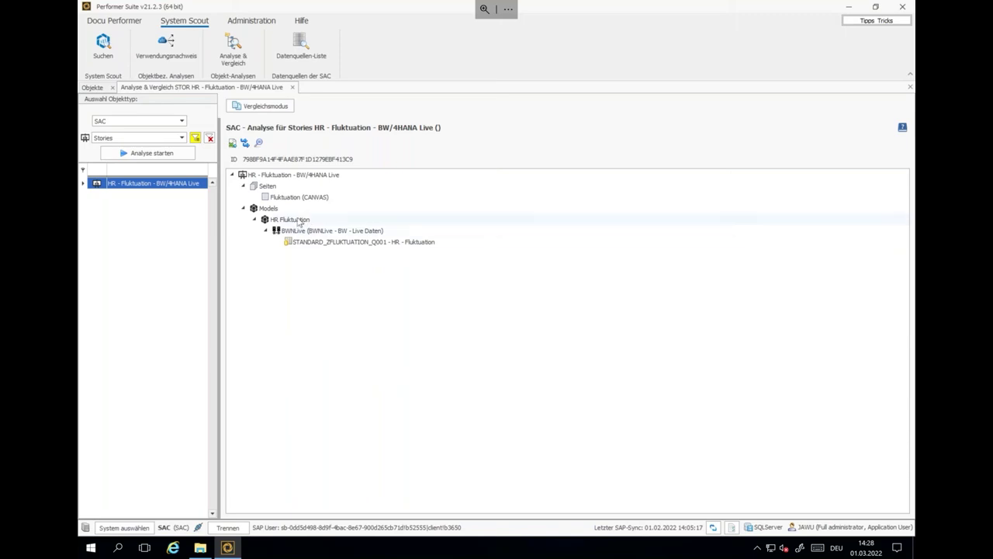
{"action": "right_click", "coordinate": [337, 223]}
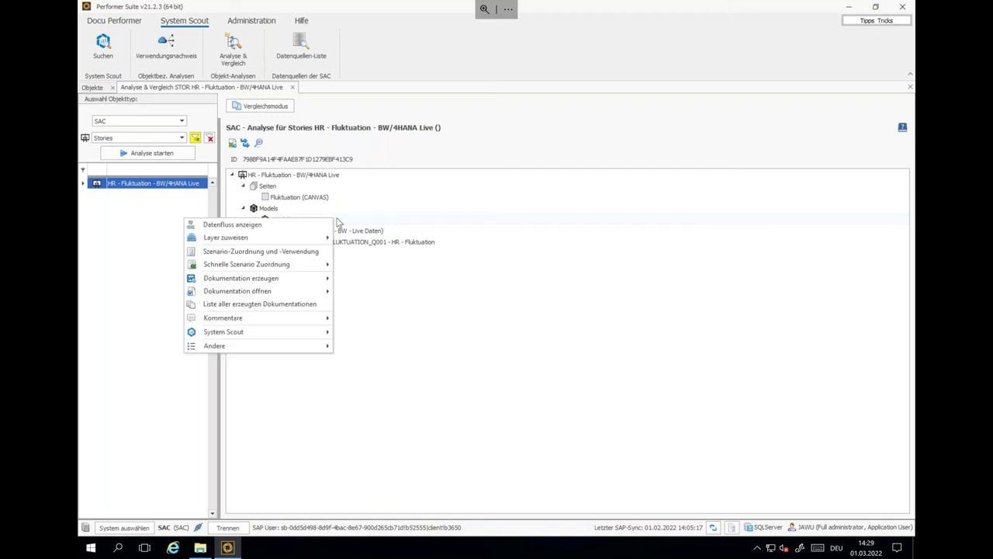
{"action": "mouse_move", "coordinate": [243, 332]}
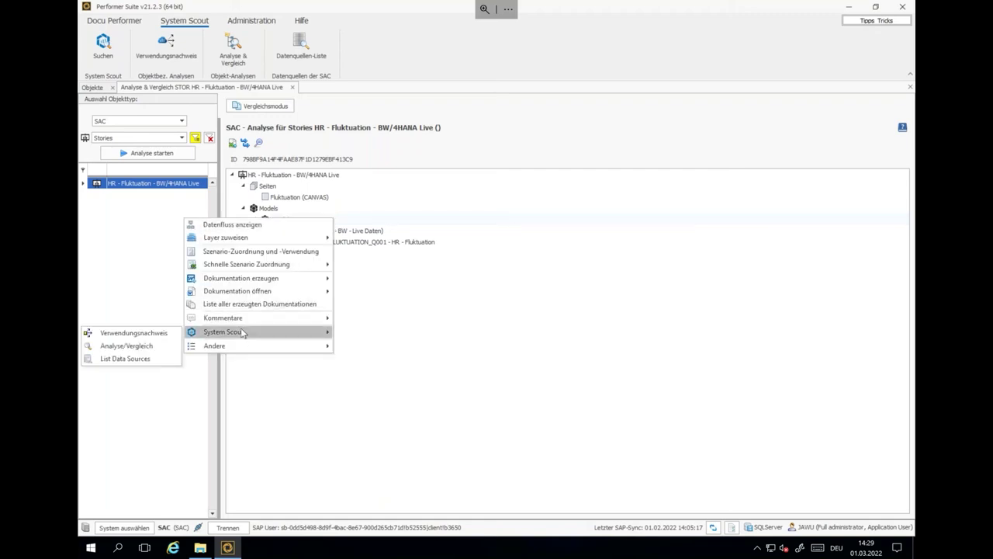
{"action": "left_click", "coordinate": [121, 336]}
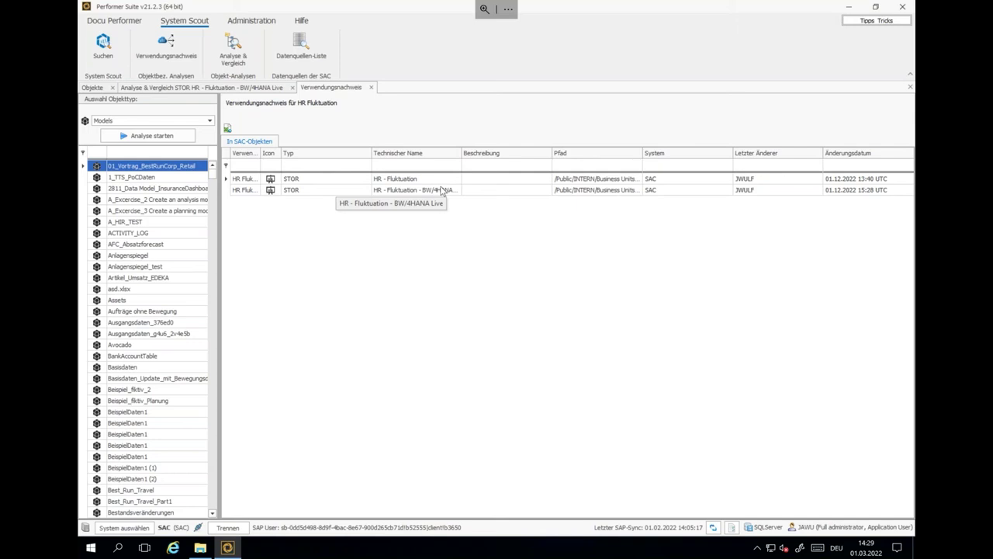
Step: Display the offline downward data flow of the query STANDARD_ZFLUKTUATION_Q001 as network view and tree structure
{"action": "left_click", "coordinate": [210, 88]}
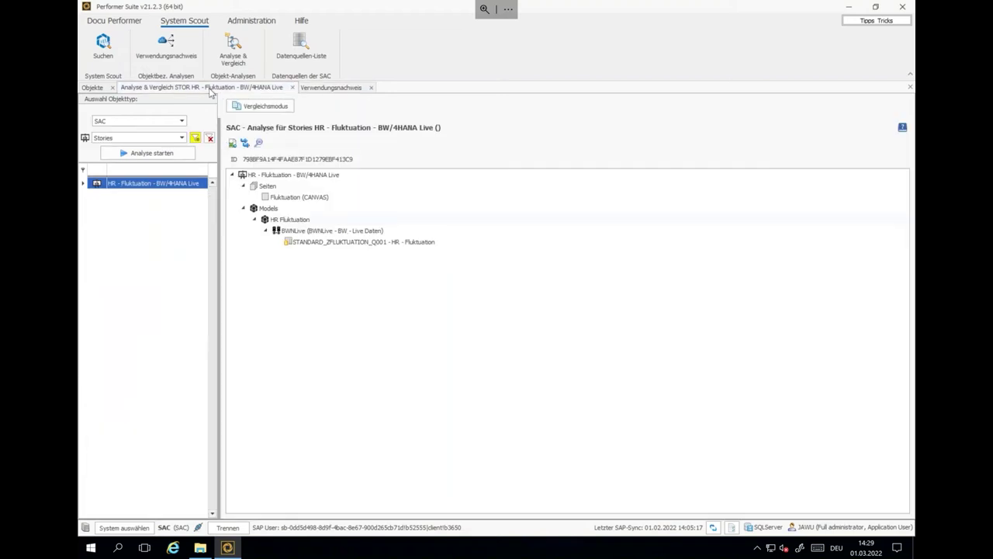
{"action": "right_click", "coordinate": [438, 245]}
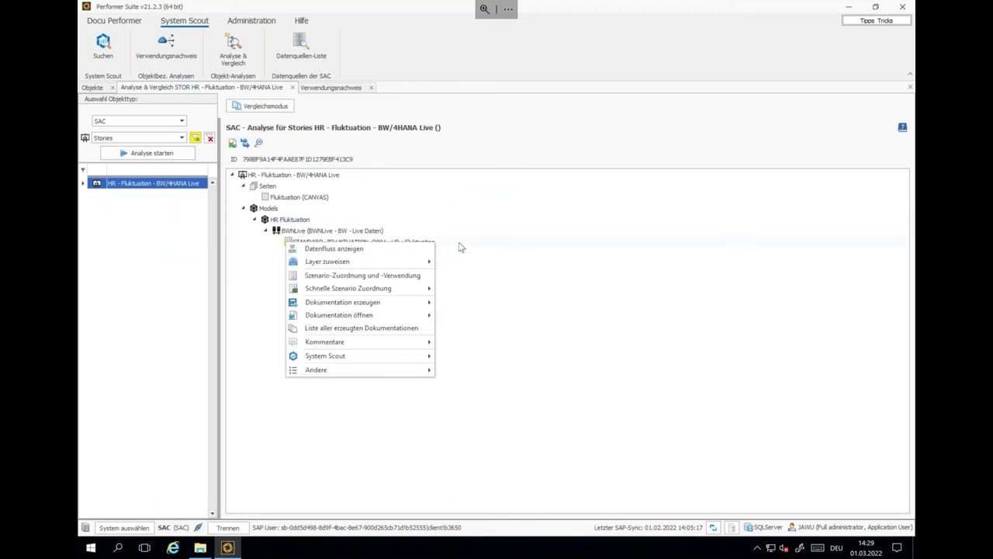
{"action": "left_click", "coordinate": [380, 250]}
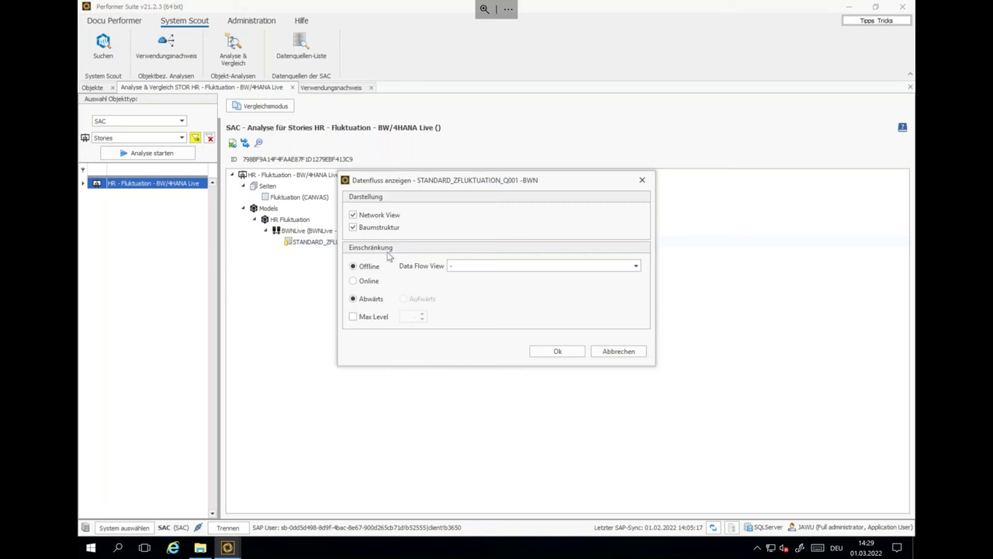
{"action": "left_click", "coordinate": [546, 354]}
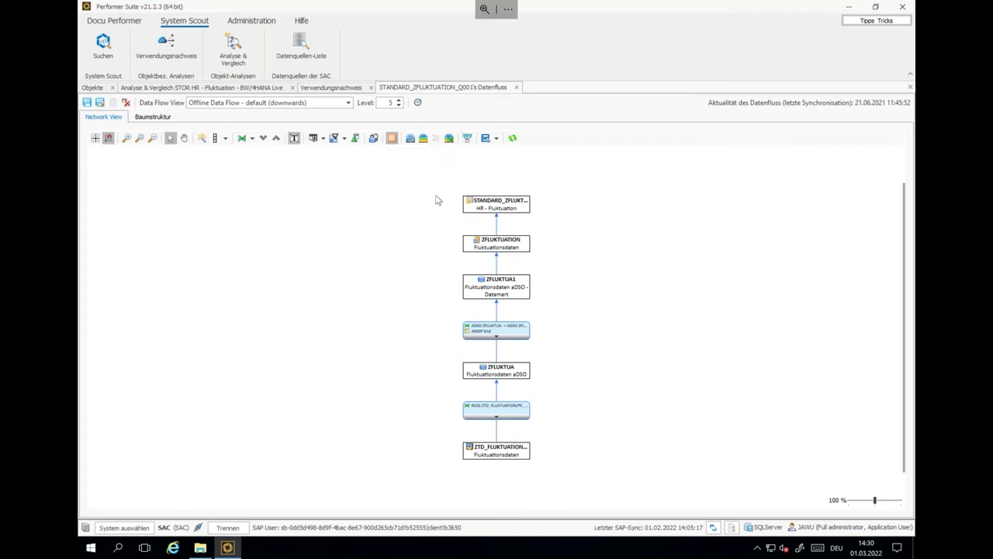
Step: Run the mapping analysis for the whole data flow and trace the characteristics Beschäftigungszeitraum, Geschlecht and Jobfamilie
{"action": "left_click", "coordinate": [357, 140]}
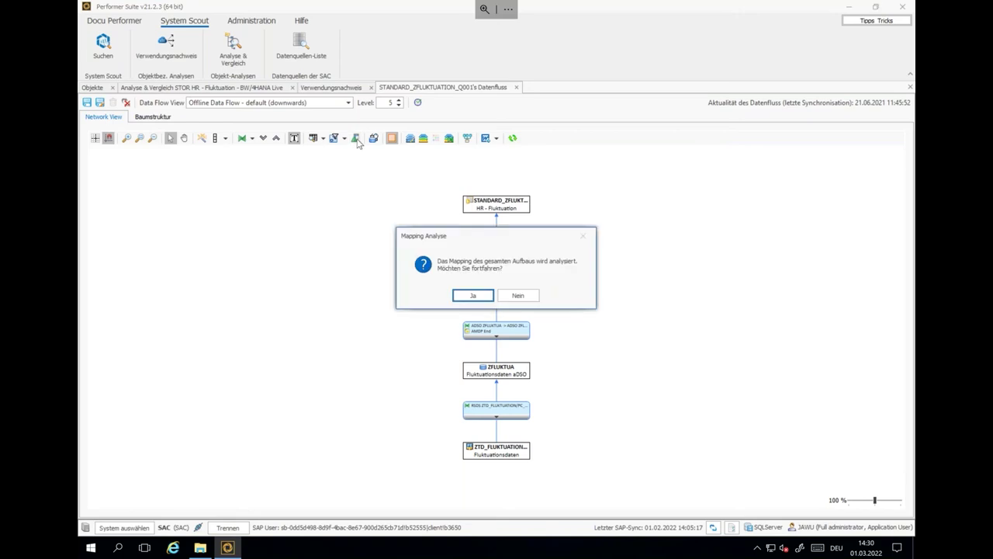
{"action": "left_click", "coordinate": [474, 298]}
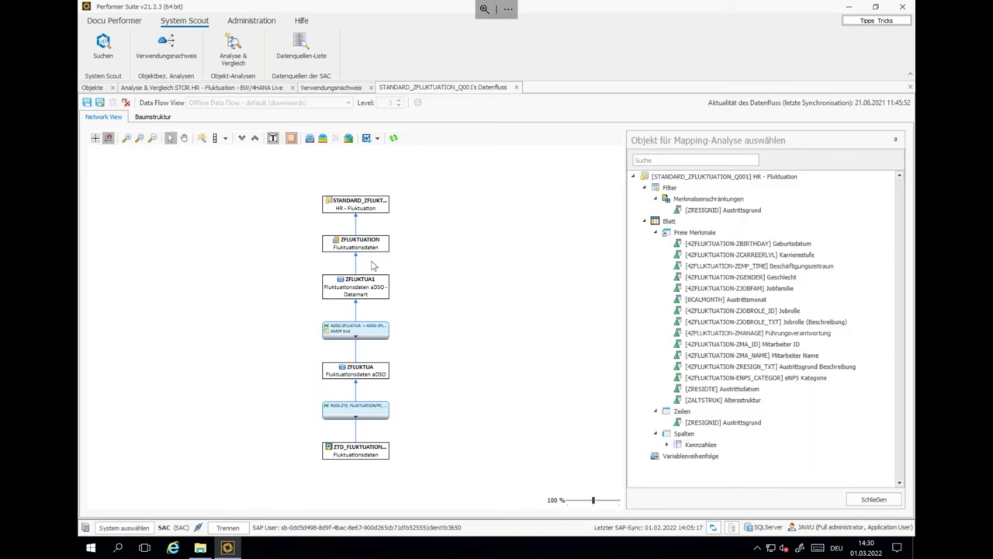
{"action": "left_click", "coordinate": [754, 265]}
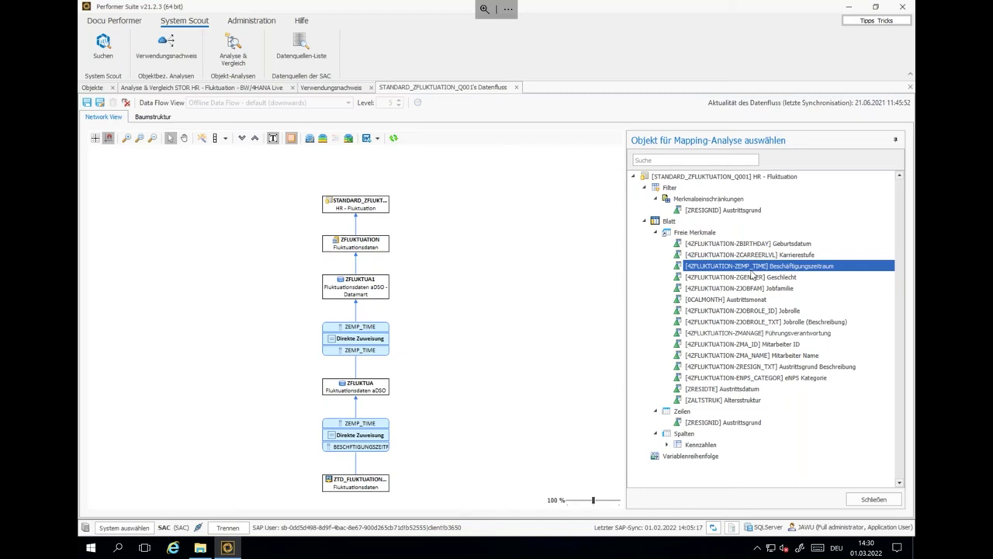
{"action": "left_click", "coordinate": [751, 277]}
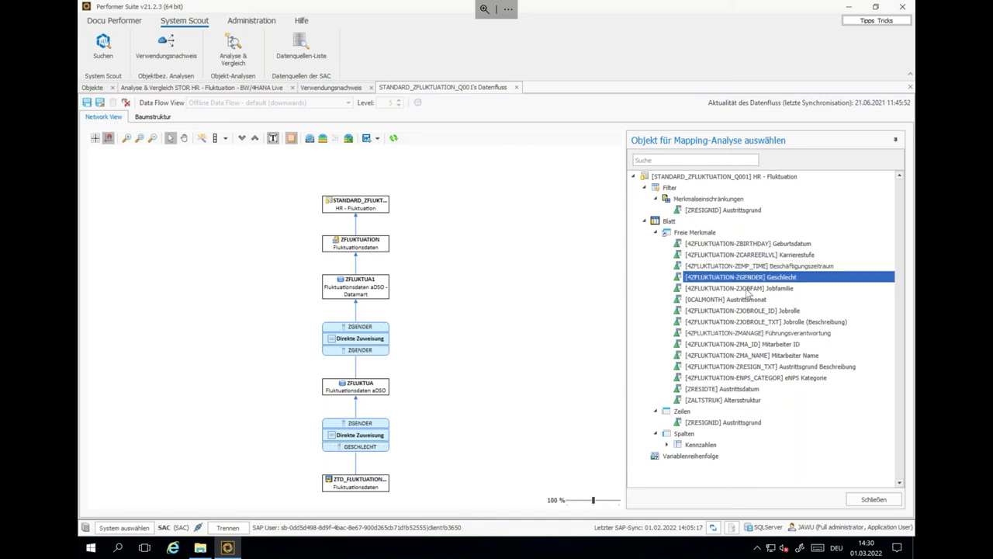
{"action": "left_click", "coordinate": [747, 289]}
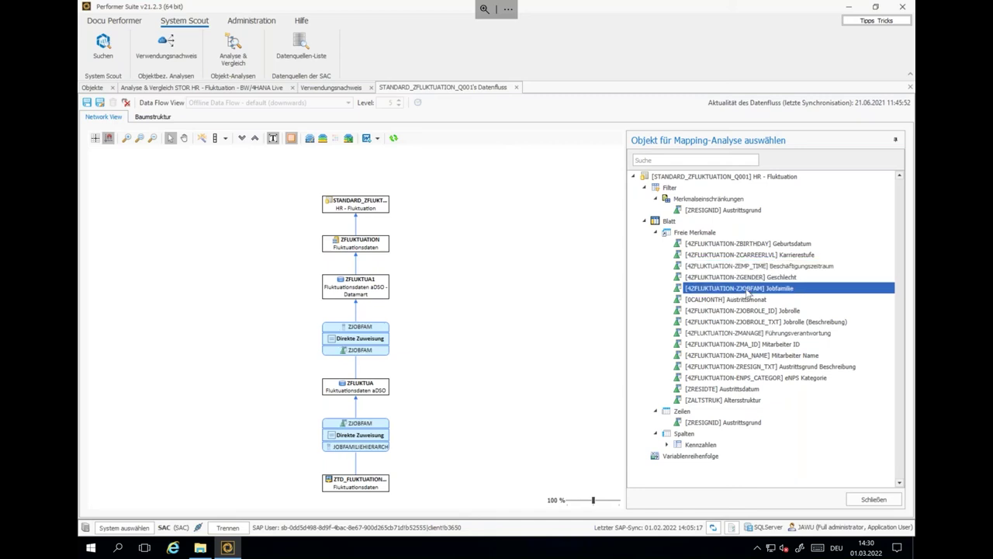
Step: Search the mapping objects for "alter", examine the end routine code behind Altersstruktur, and close the mapping analysis
{"action": "left_click", "coordinate": [697, 159]}
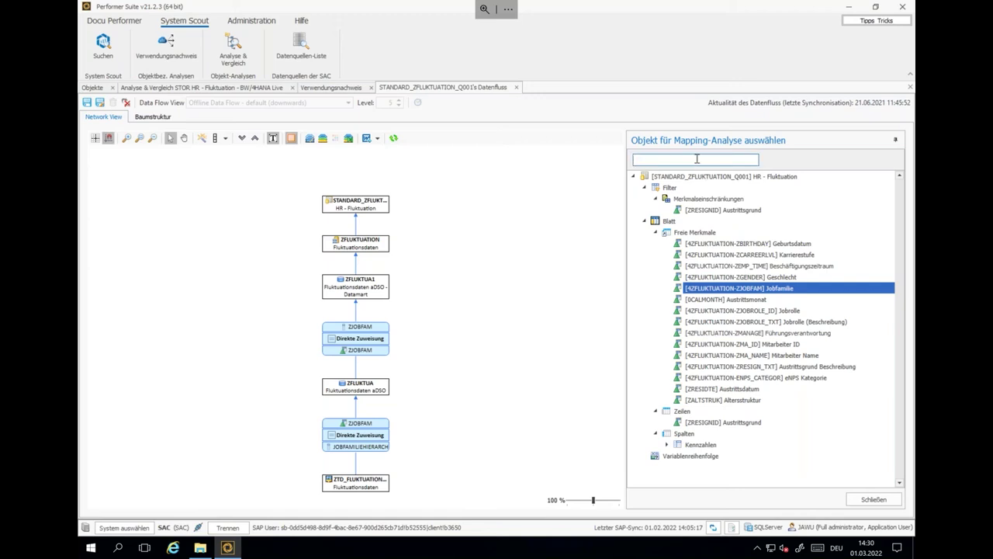
{"action": "type", "text": "alter"}
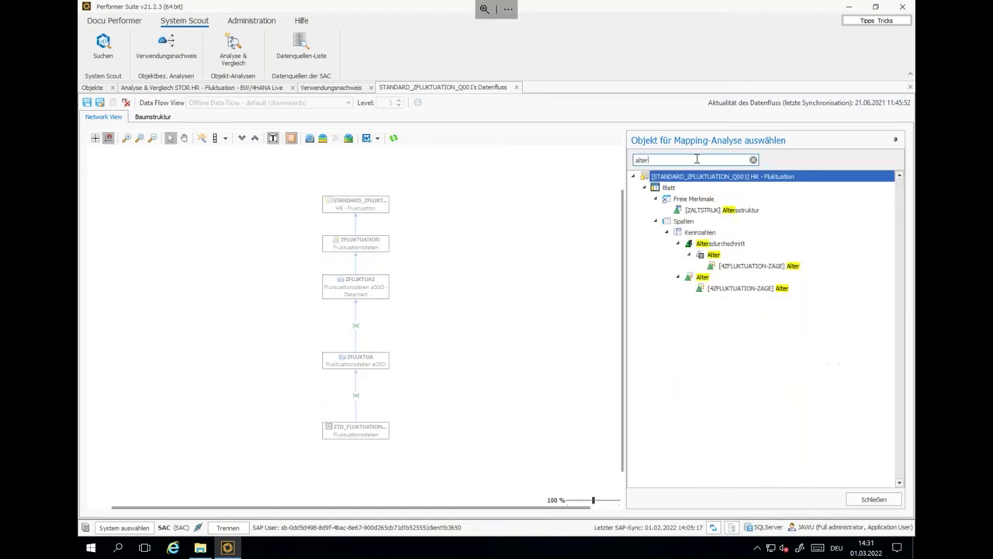
{"action": "left_click", "coordinate": [735, 210]}
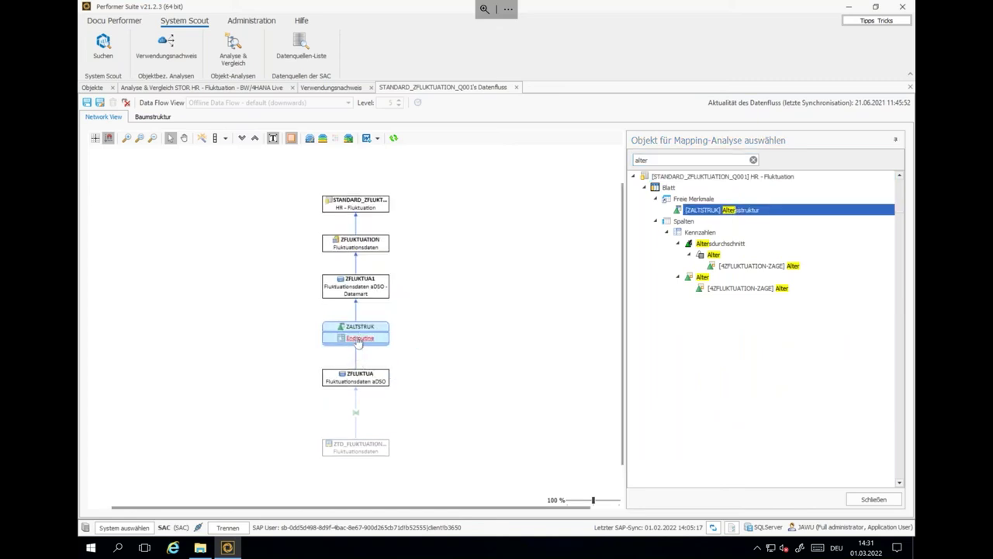
{"action": "left_click", "coordinate": [359, 339]}
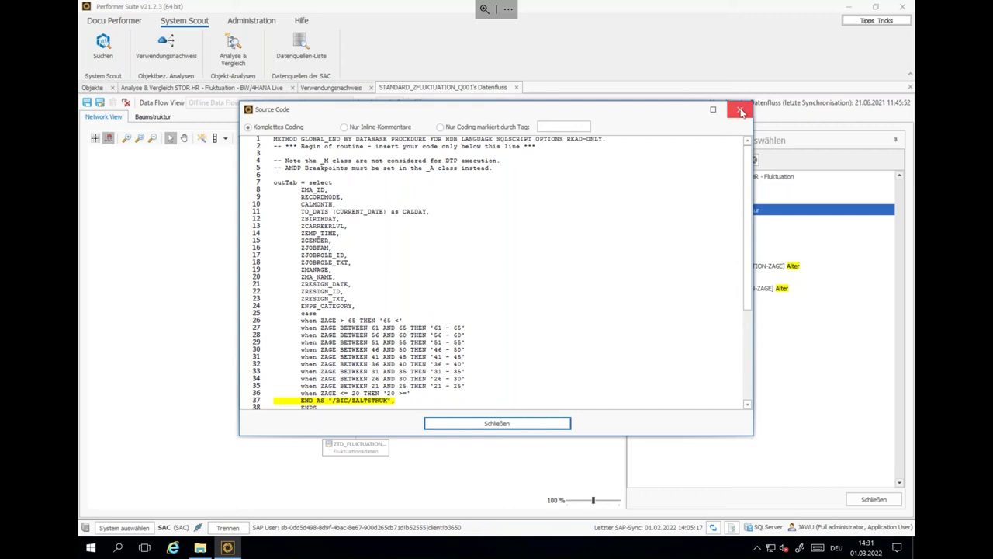
{"action": "left_click", "coordinate": [741, 111]}
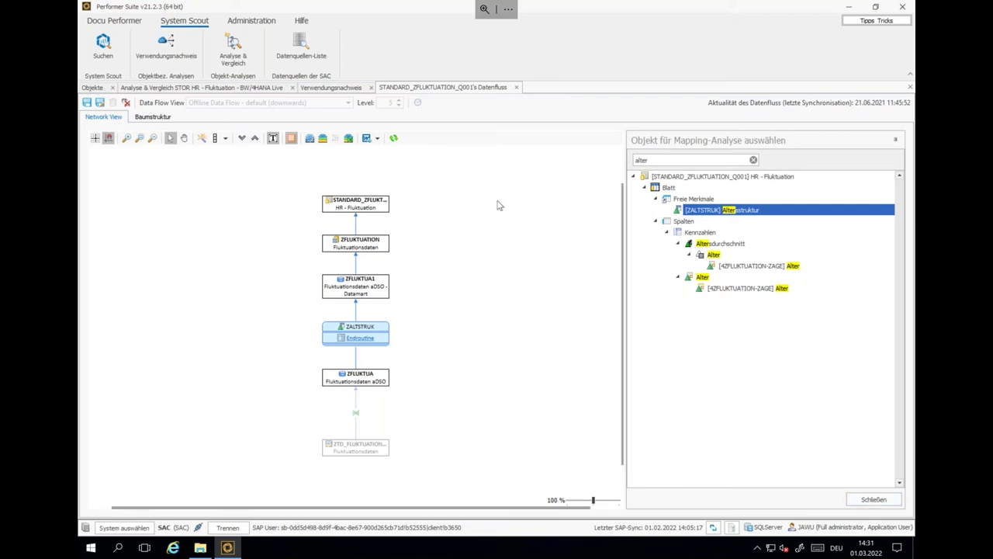
{"action": "left_click", "coordinate": [873, 500]}
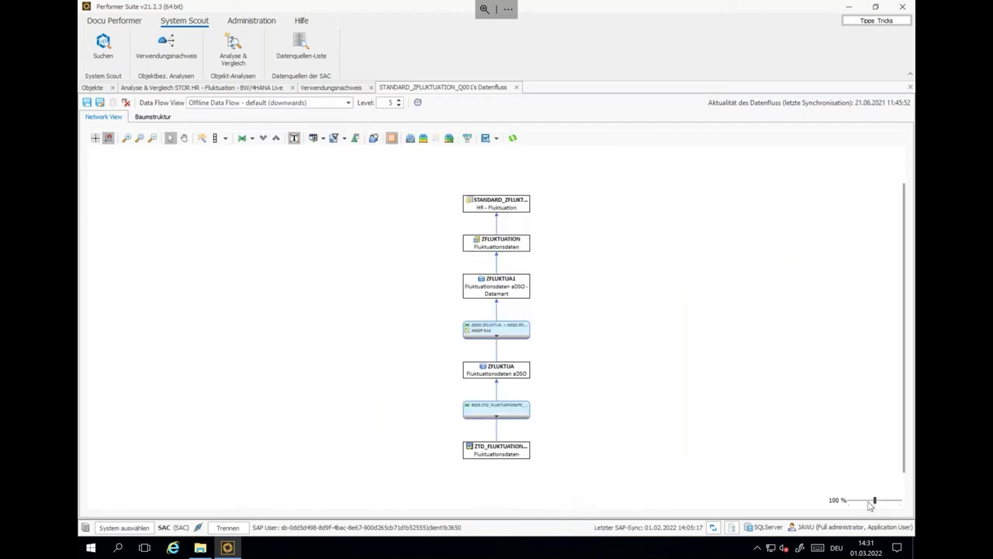
Step: Add the reports HR - Fluktuation and HR - Fluktuation - BW/4HANA Live to the data flow diagram
{"action": "left_click", "coordinate": [468, 140]}
{"action": "left_click", "coordinate": [444, 178]}
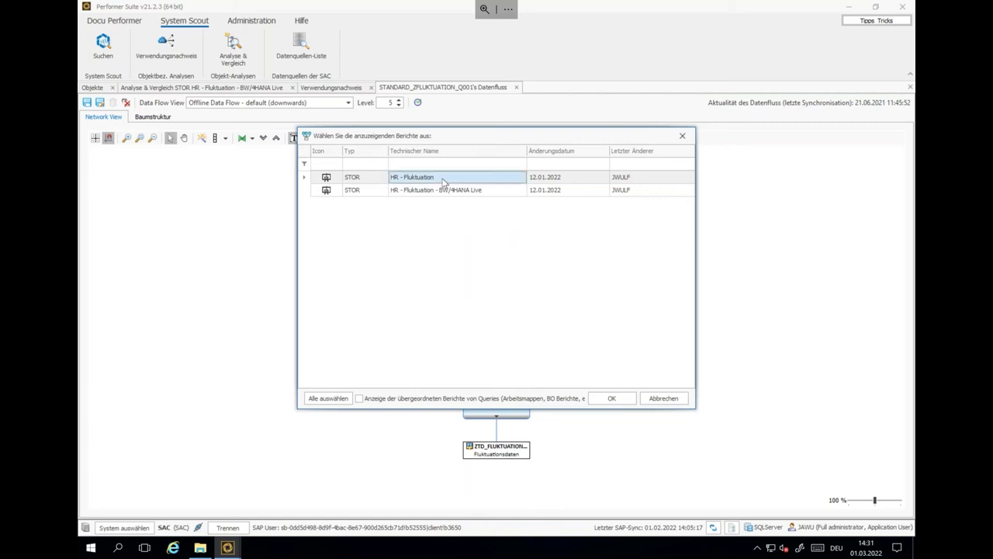
{"action": "left_click", "coordinate": [447, 193], "text": "ctrl"}
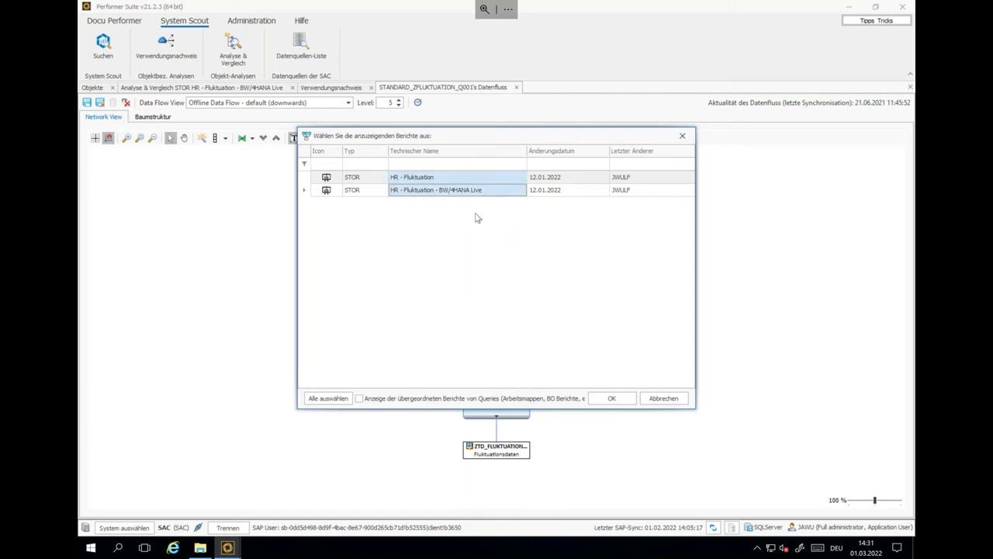
{"action": "left_click", "coordinate": [610, 399]}
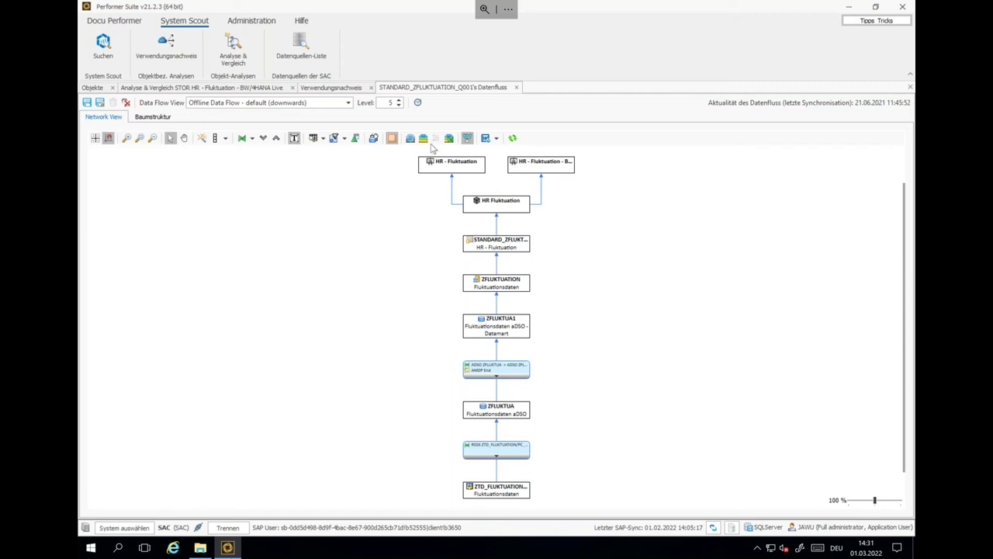
Step: Show the colored architecture layers in the data flow diagram and review them from Presentation down to DataSources
{"action": "left_click", "coordinate": [423, 138]}
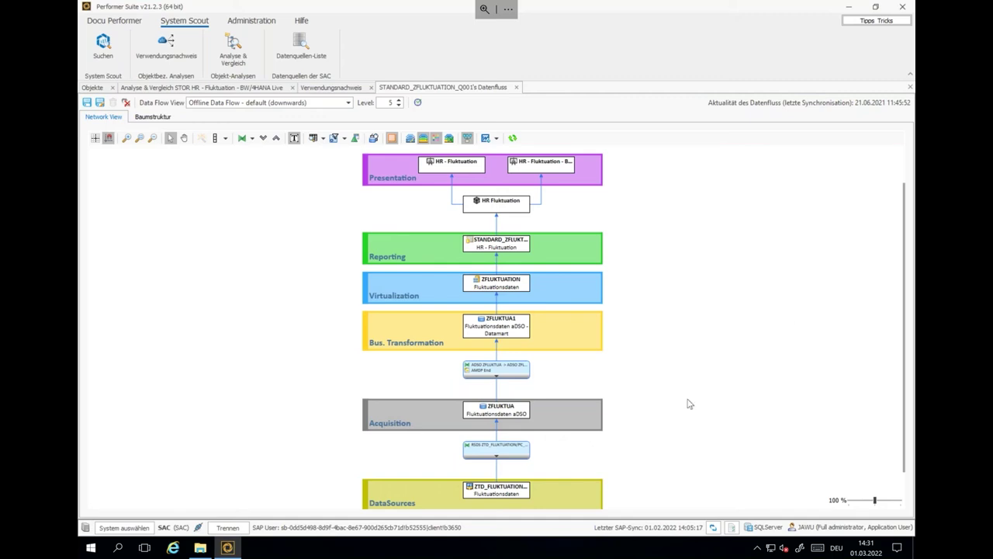
{"action": "scroll", "coordinate": [713, 282], "scroll_direction": "up", "scroll_amount": 1}
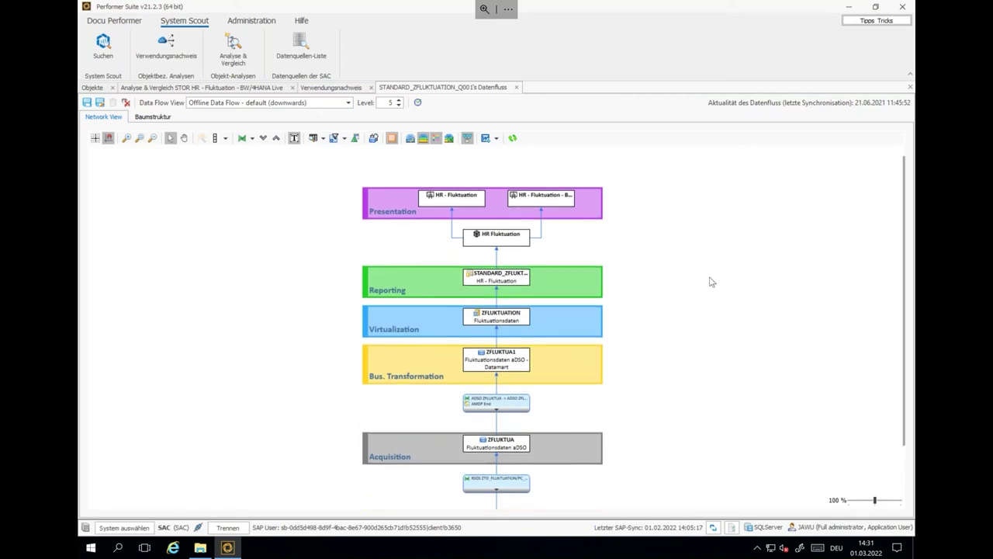
{"action": "scroll", "coordinate": [722, 279], "scroll_direction": "down", "scroll_amount": 3}
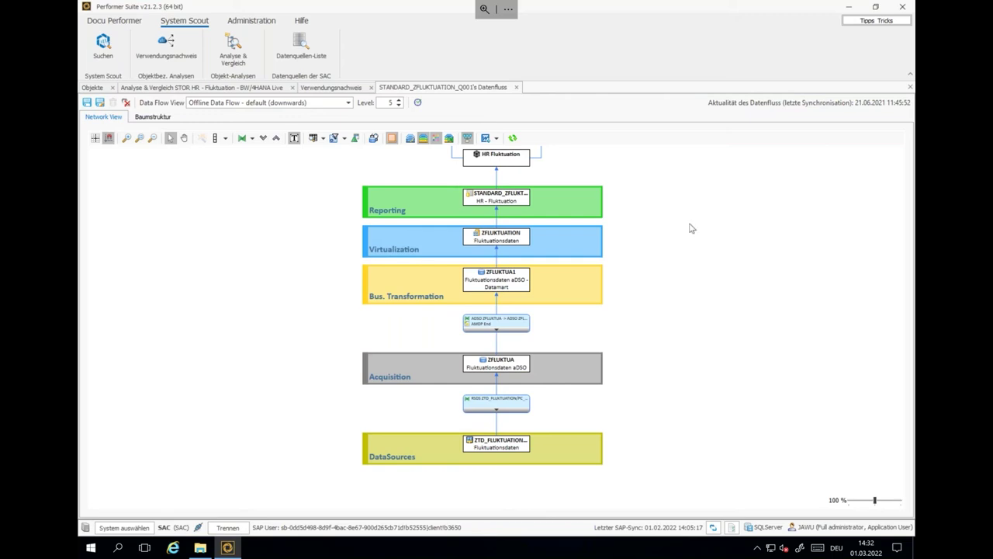
Step: Assign all objects in the data flow to the scenario HR - FLUKTUATION using the quick scenario assignment
{"action": "key", "text": "ctrl+a"}
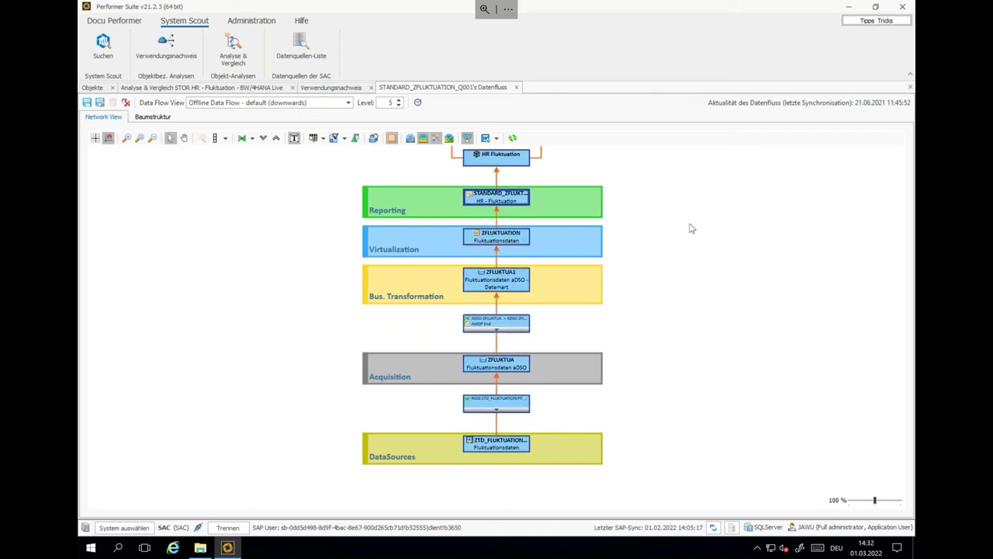
{"action": "scroll", "coordinate": [675, 225], "scroll_direction": "up", "scroll_amount": 2}
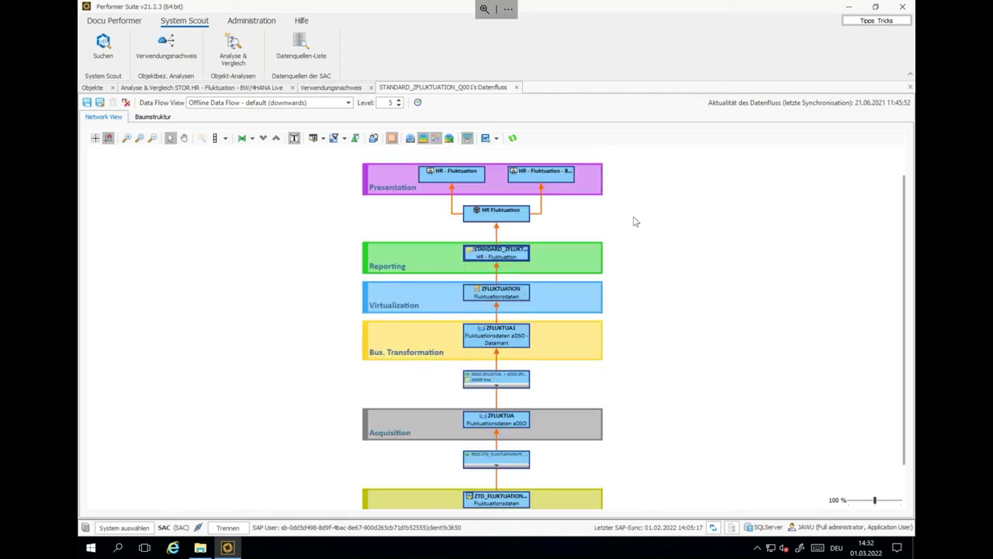
{"action": "right_click", "coordinate": [457, 179]}
{"action": "mouse_move", "coordinate": [513, 214]}
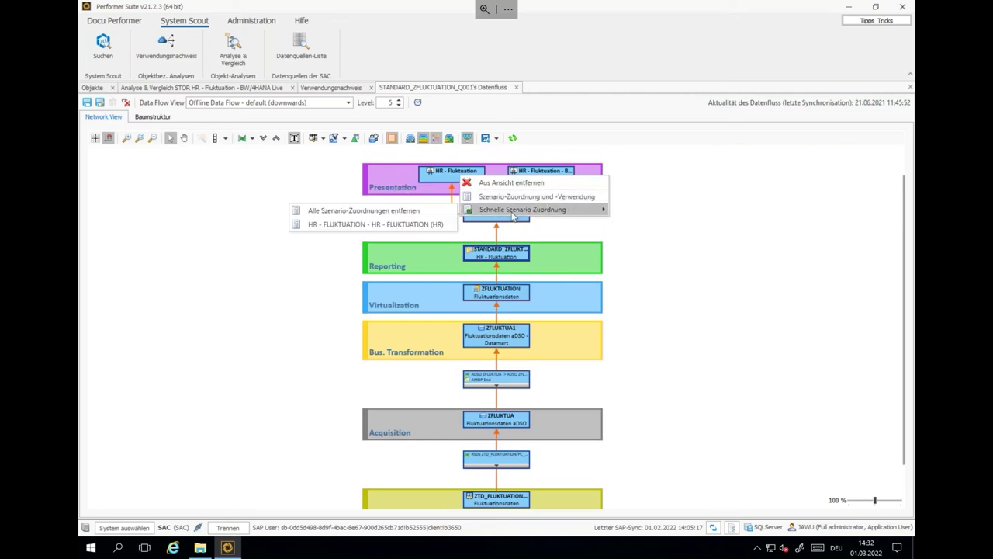
{"action": "left_click", "coordinate": [378, 225]}
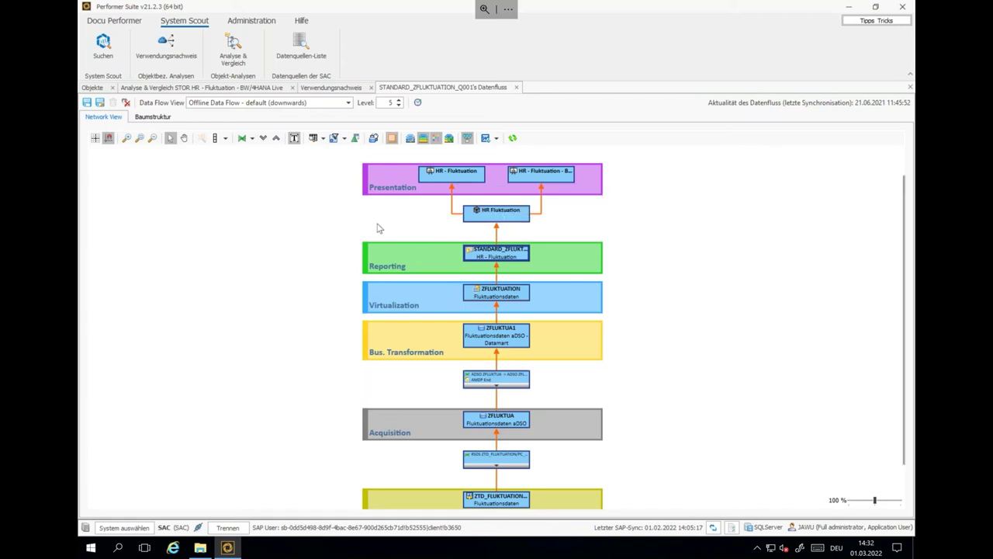
Step: Open the scenario HR - FLUKTUATION from the scenario directory for editing in the Scenario Designer
{"action": "left_click", "coordinate": [134, 27]}
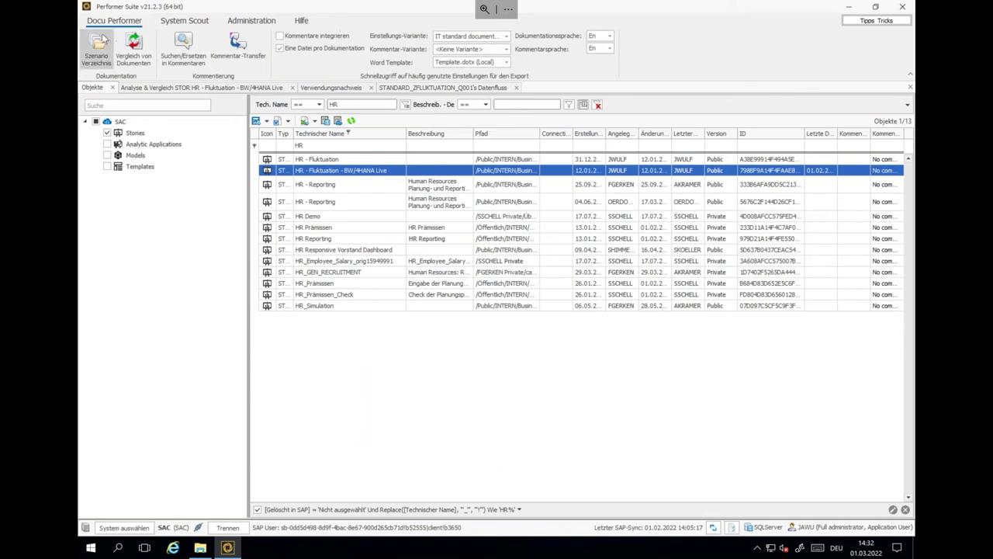
{"action": "left_click", "coordinate": [104, 48]}
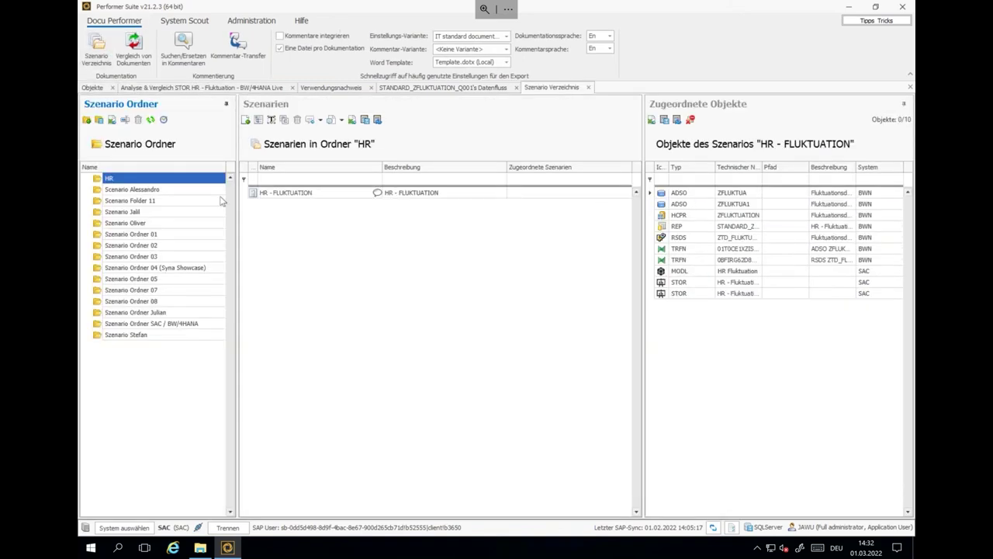
{"action": "left_click", "coordinate": [301, 196]}
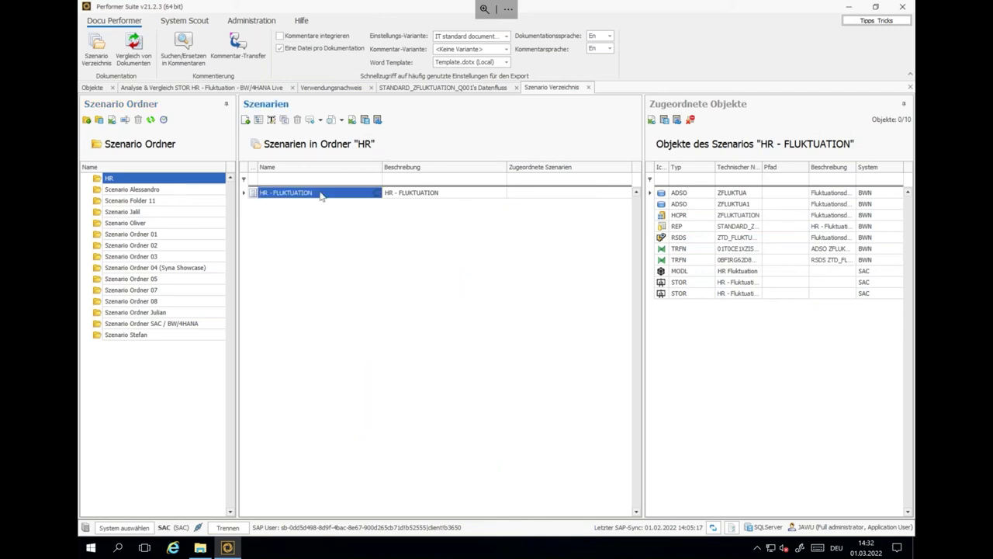
{"action": "double_click", "coordinate": [320, 194]}
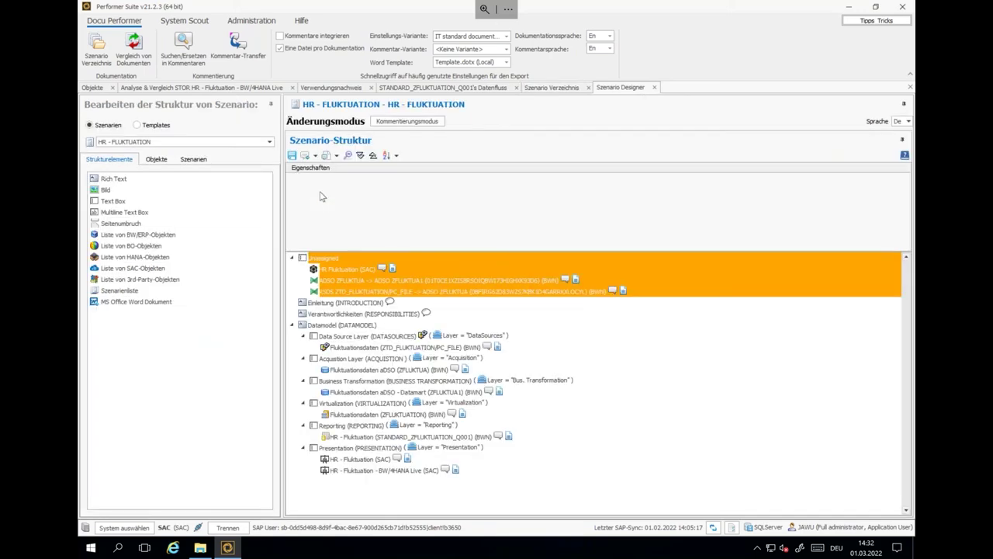
Step: Remove the Unassigned element together with its subordinate objects from the scenario structure
{"action": "left_click", "coordinate": [325, 259]}
{"action": "left_click_drag", "start_coordinate": [325, 259], "coordinate": [199, 334]}
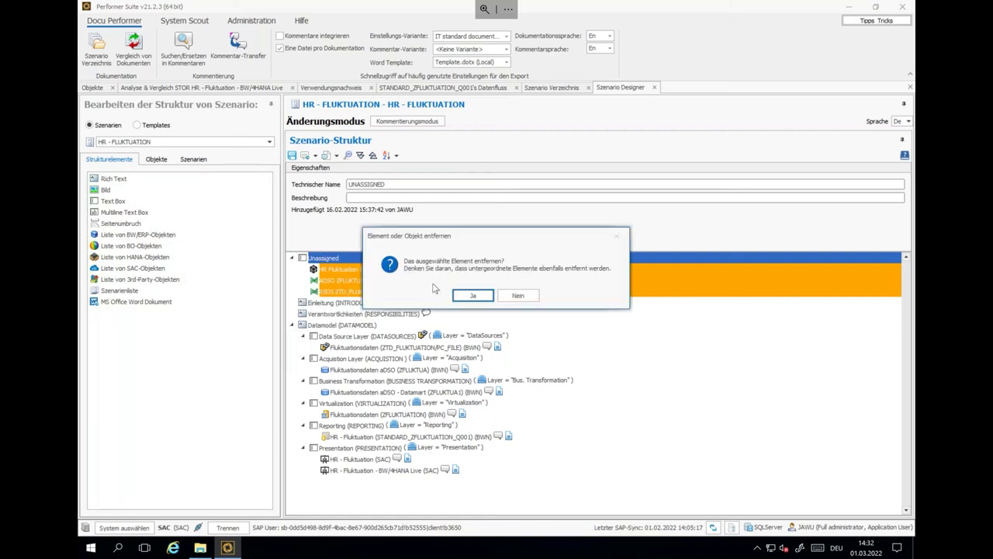
{"action": "left_click", "coordinate": [472, 296]}
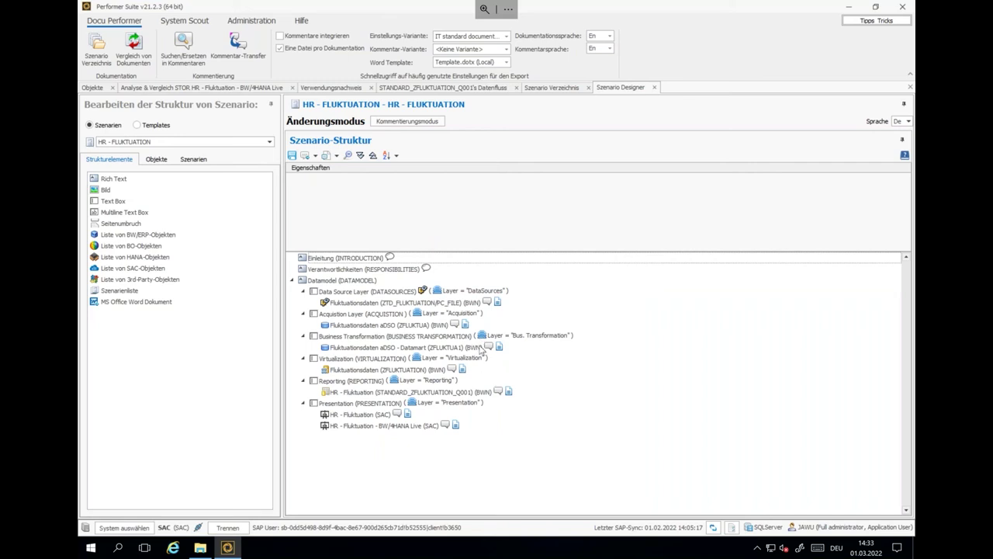
Step: Open the scenario documentation as a PDF, view the HR - Fluktuation - BW/4HANA Live section, and minimize the document
{"action": "left_click", "coordinate": [336, 157]}
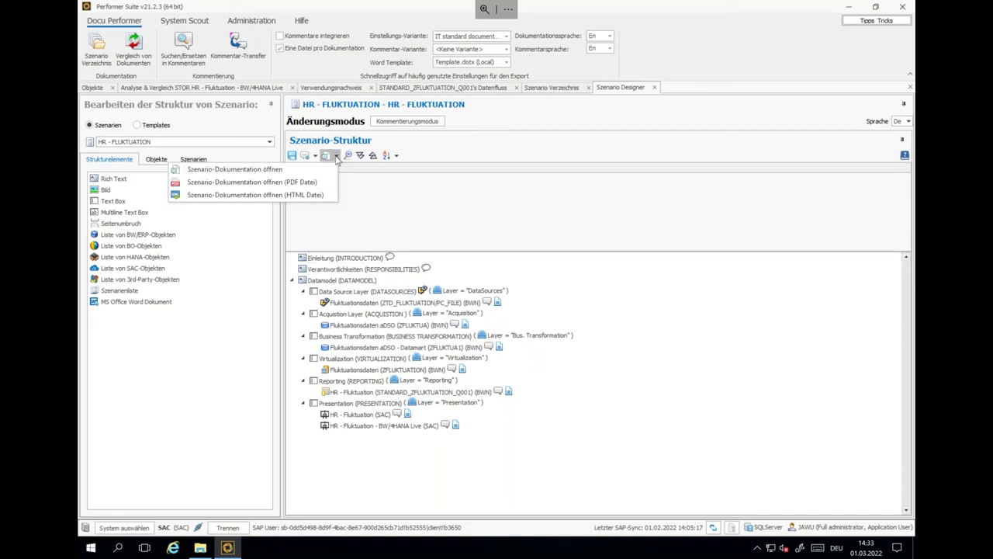
{"action": "left_click", "coordinate": [302, 187]}
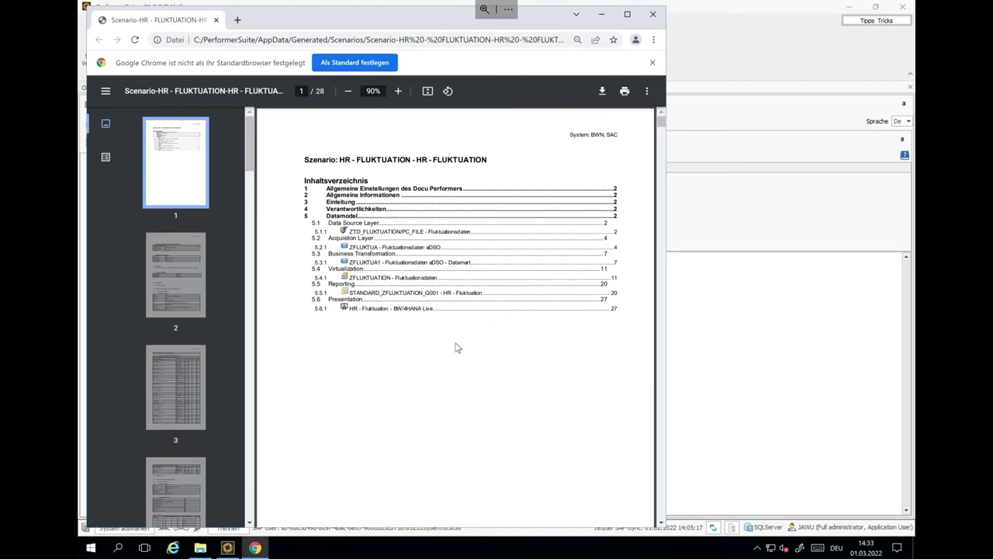
{"action": "scroll", "coordinate": [456, 346], "scroll_direction": "down", "scroll_amount": 1}
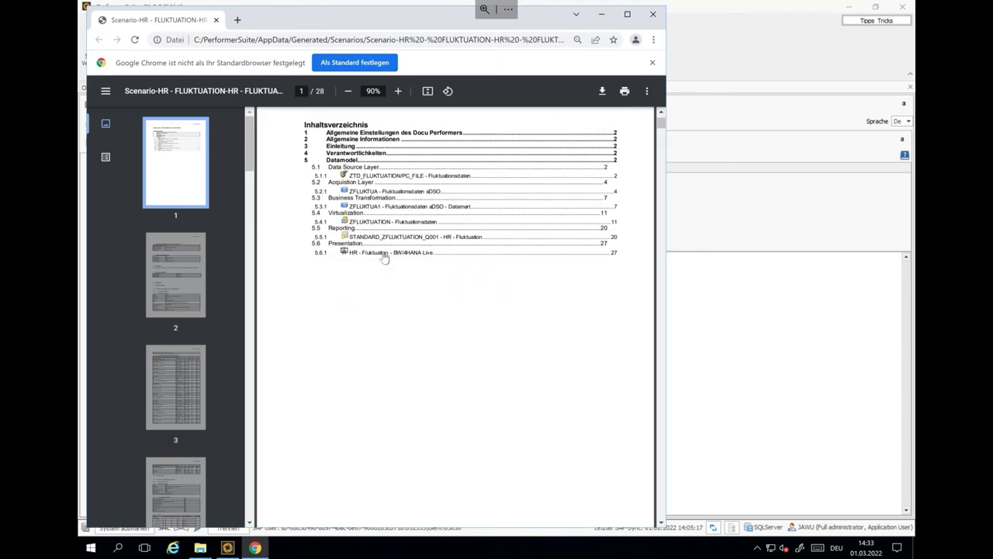
{"action": "left_click", "coordinate": [384, 259]}
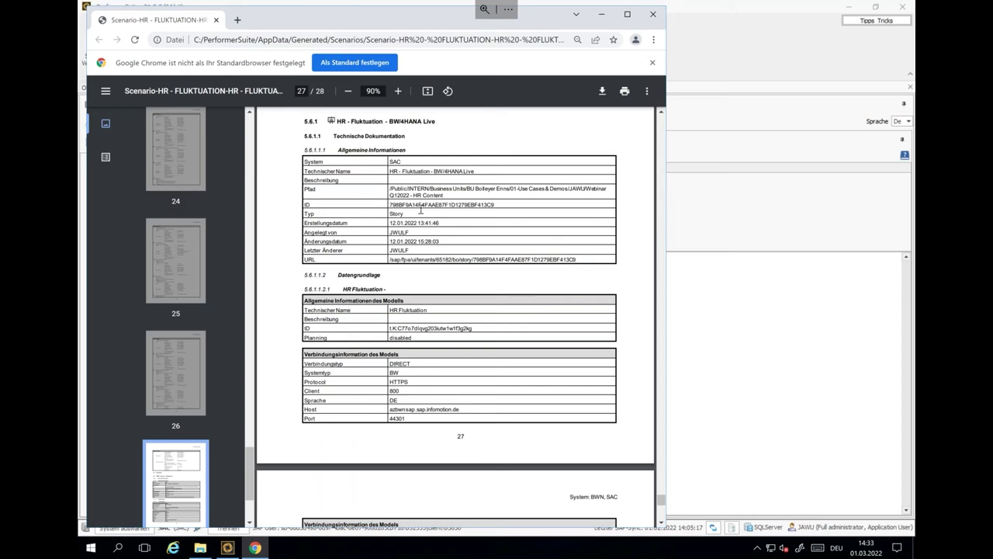
{"action": "left_click", "coordinate": [603, 15]}
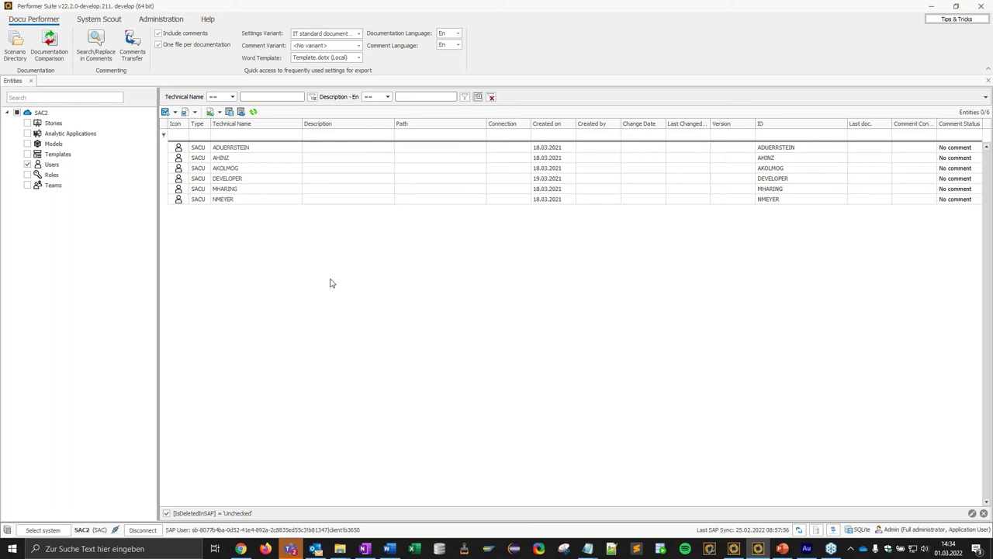
Step: Analyze the third user in the SAC2 user list to display the roles granted to that user
{"action": "left_click", "coordinate": [245, 171]}
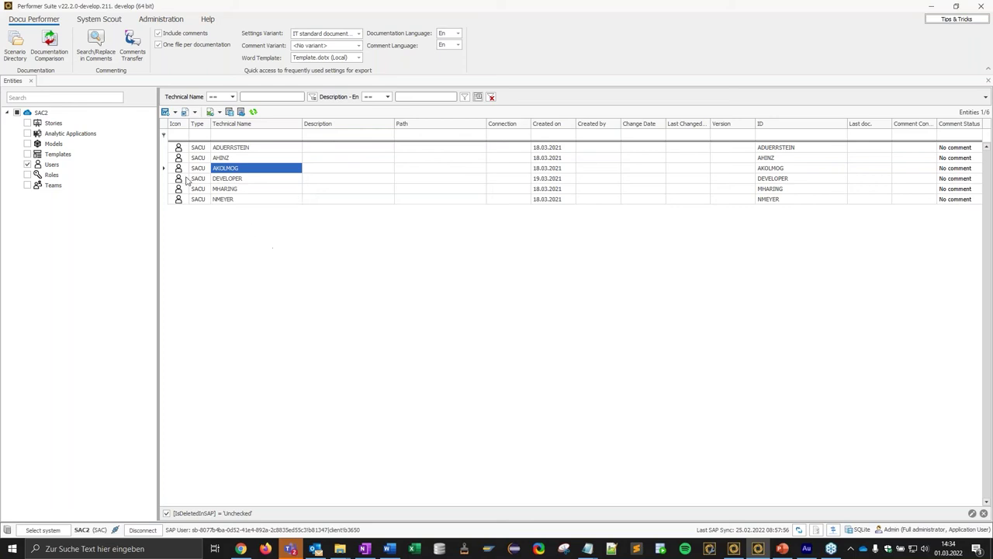
{"action": "right_click", "coordinate": [264, 172]}
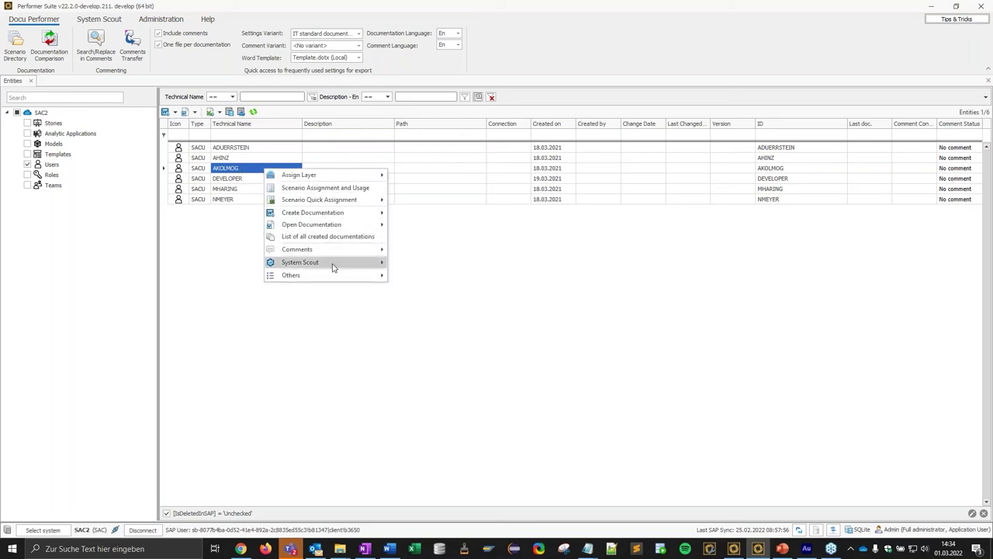
{"action": "mouse_move", "coordinate": [335, 264]}
{"action": "left_click", "coordinate": [419, 275]}
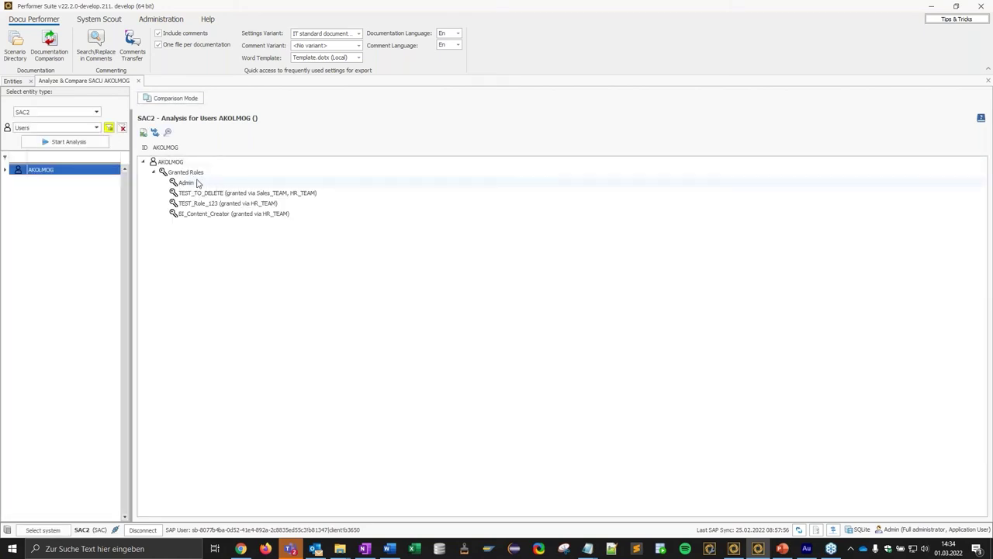
Step: Run a Where-Used Analysis for the Admin role among the user's granted roles
{"action": "right_click", "coordinate": [195, 183]}
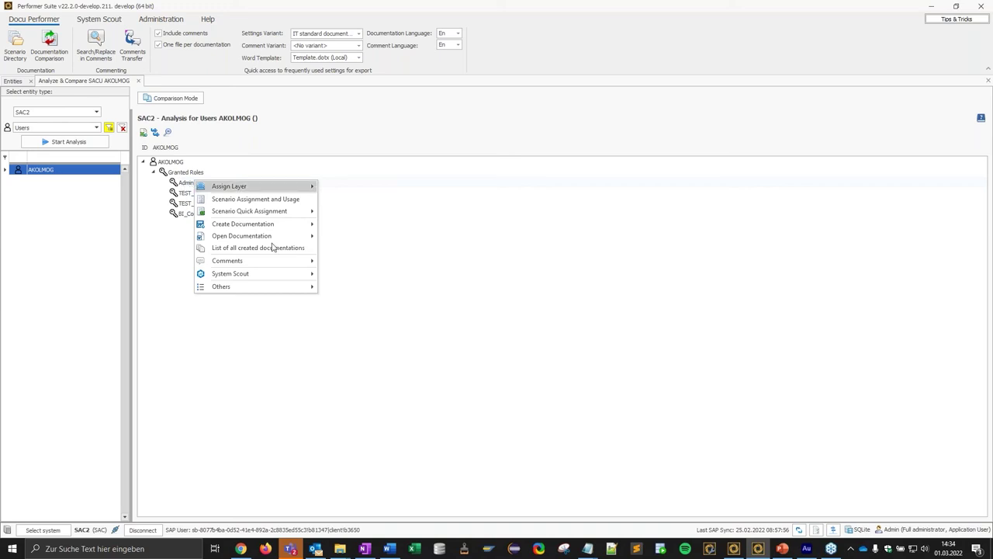
{"action": "left_click", "coordinate": [244, 207]}
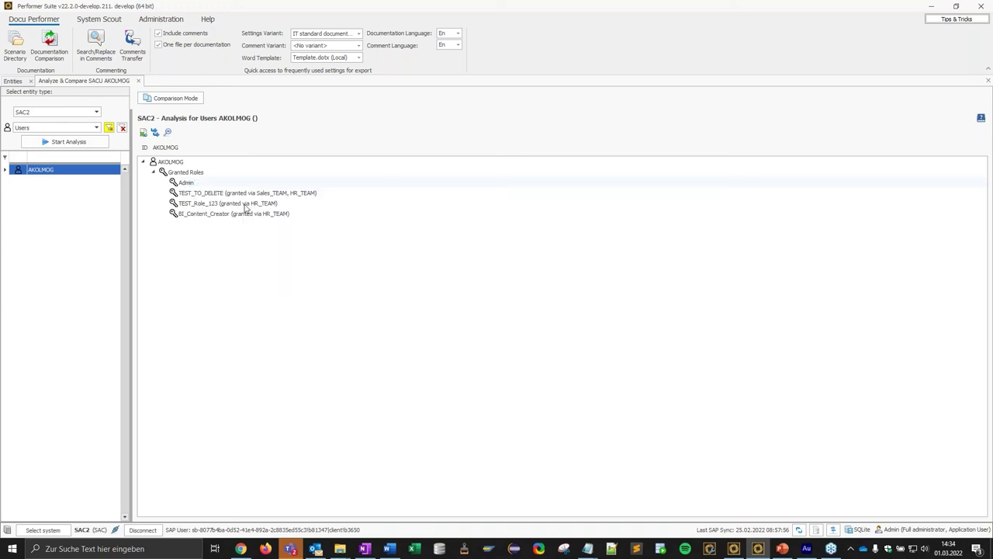
{"action": "right_click", "coordinate": [198, 193]}
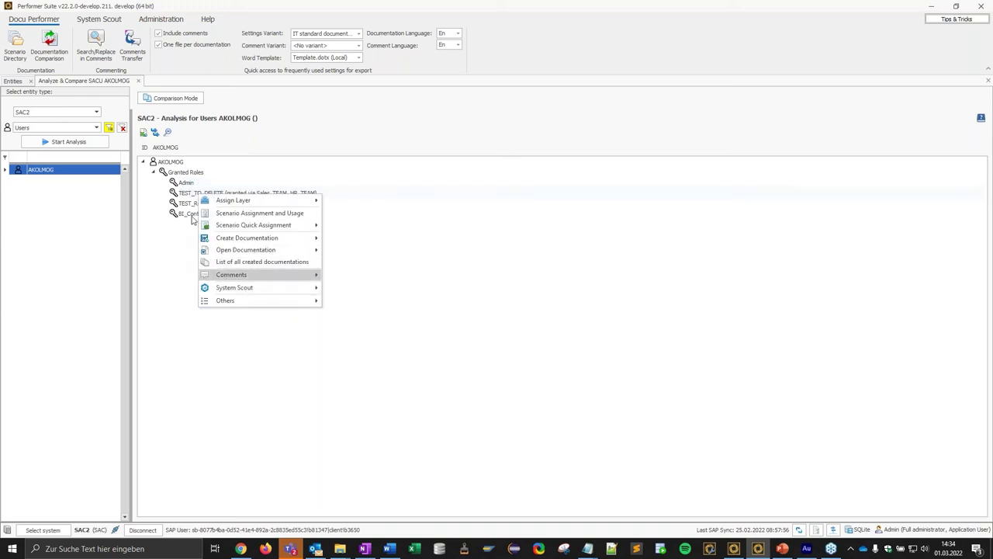
{"action": "left_click", "coordinate": [186, 184]}
{"action": "right_click", "coordinate": [186, 186]}
{"action": "mouse_move", "coordinate": [243, 281]}
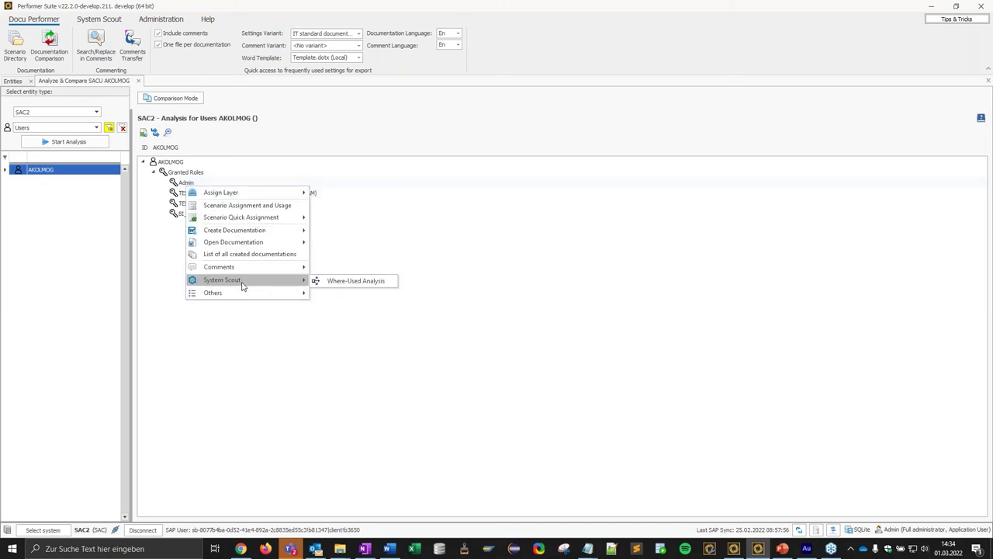
{"action": "left_click", "coordinate": [360, 285]}
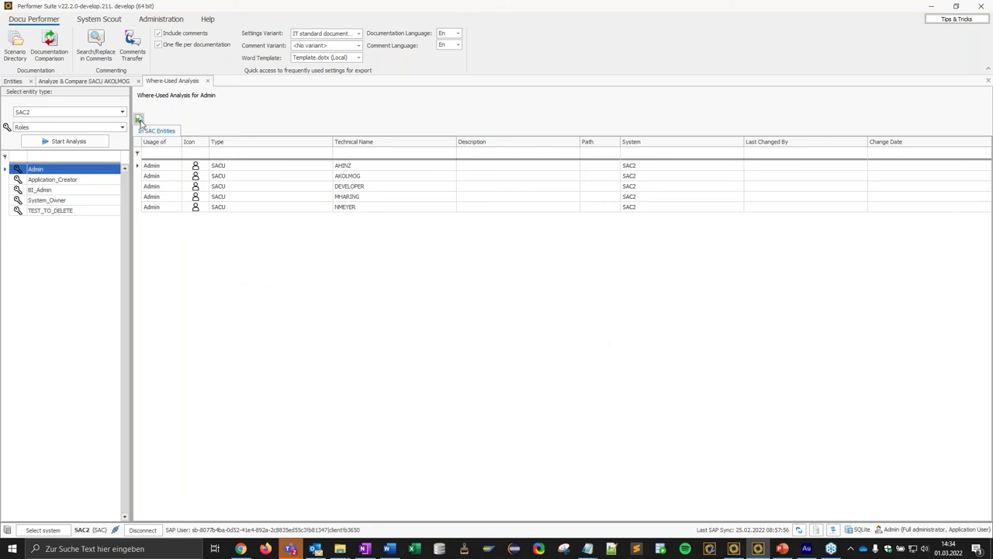
Step: List the SAC2 stories instead of users, filter their technical names by "hr", and show the authorized users and teams of HR_Story
{"action": "left_click", "coordinate": [17, 82]}
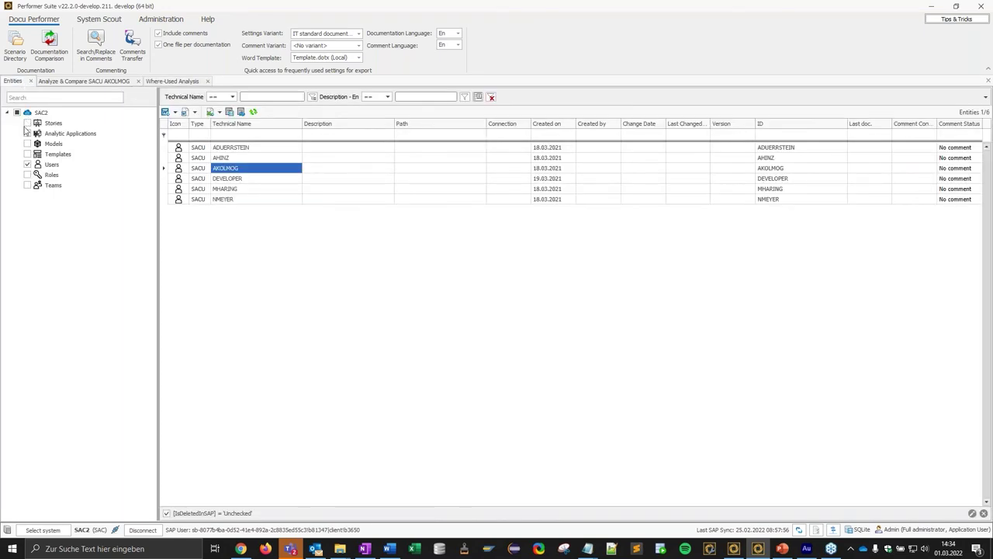
{"action": "left_click", "coordinate": [244, 135]}
{"action": "type", "text": "hr"}
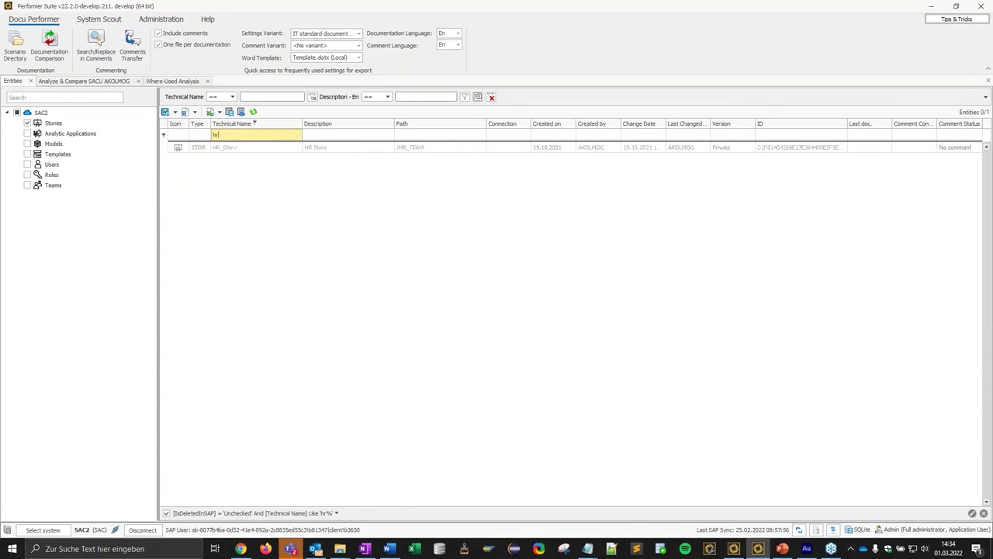
{"action": "left_click", "coordinate": [267, 150]}
{"action": "right_click", "coordinate": [267, 153]}
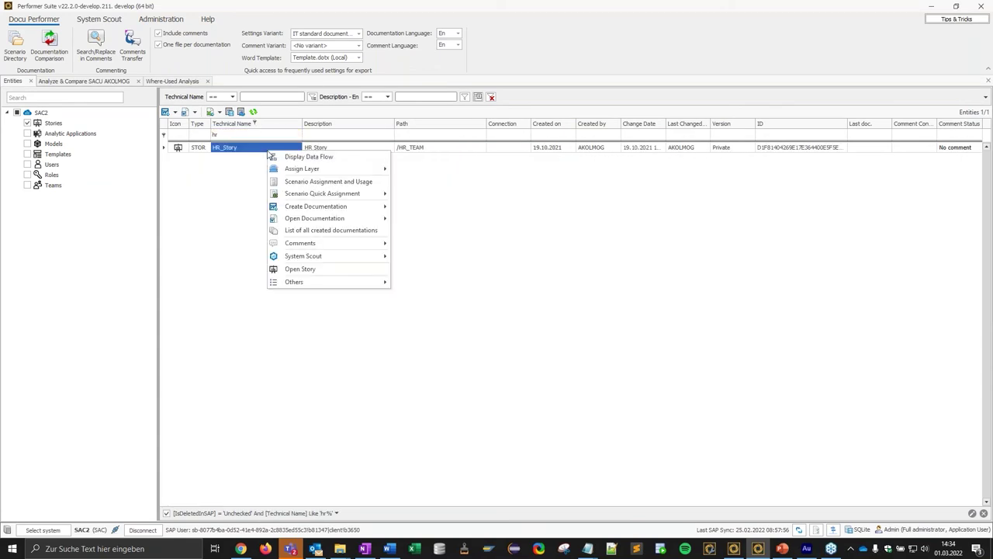
{"action": "mouse_move", "coordinate": [367, 258]}
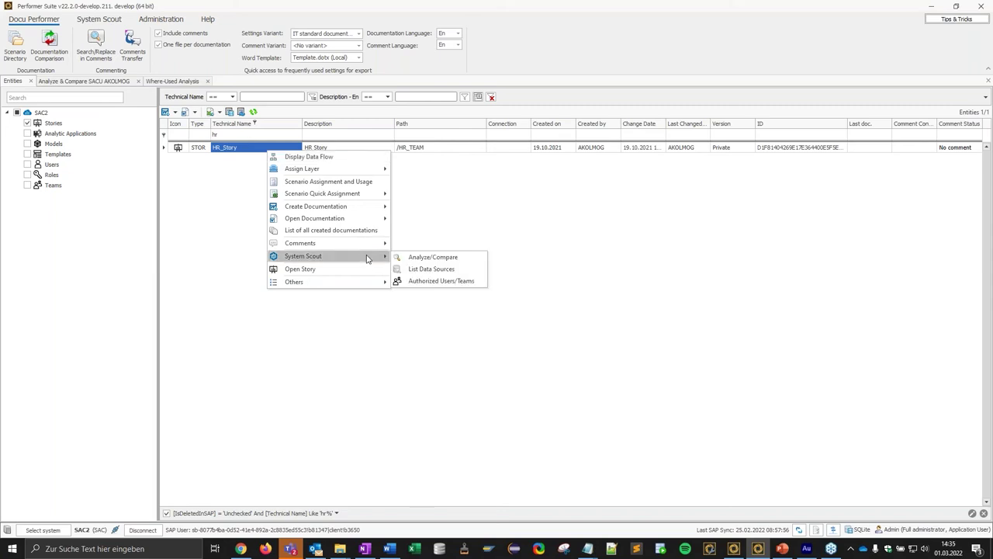
{"action": "left_click", "coordinate": [464, 281]}
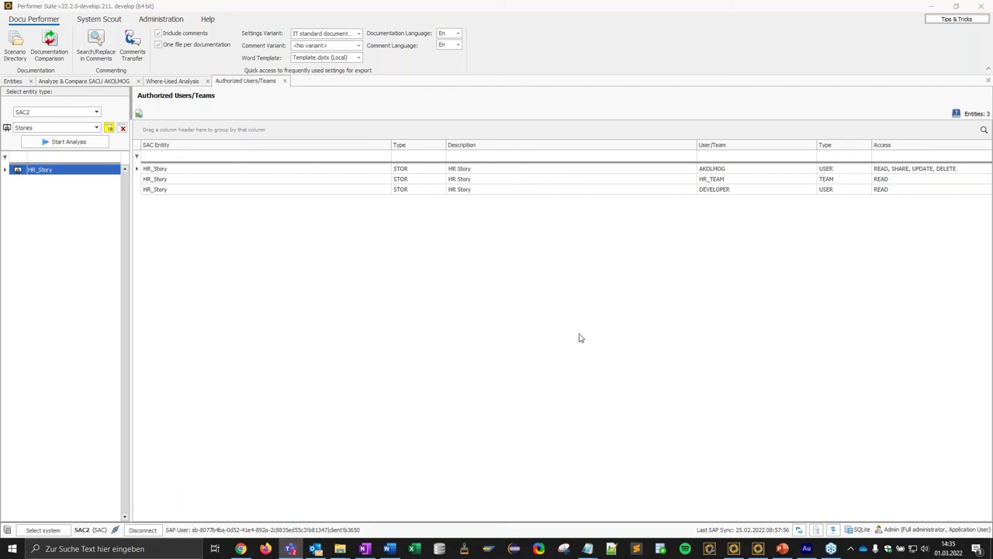
Step: Switch to the webinar presentation in PowerPoint and start the slide show from slide 18
{"action": "left_click", "coordinate": [782, 549]}
{"action": "scroll", "coordinate": [62, 388], "scroll_direction": "down", "scroll_amount": 3}
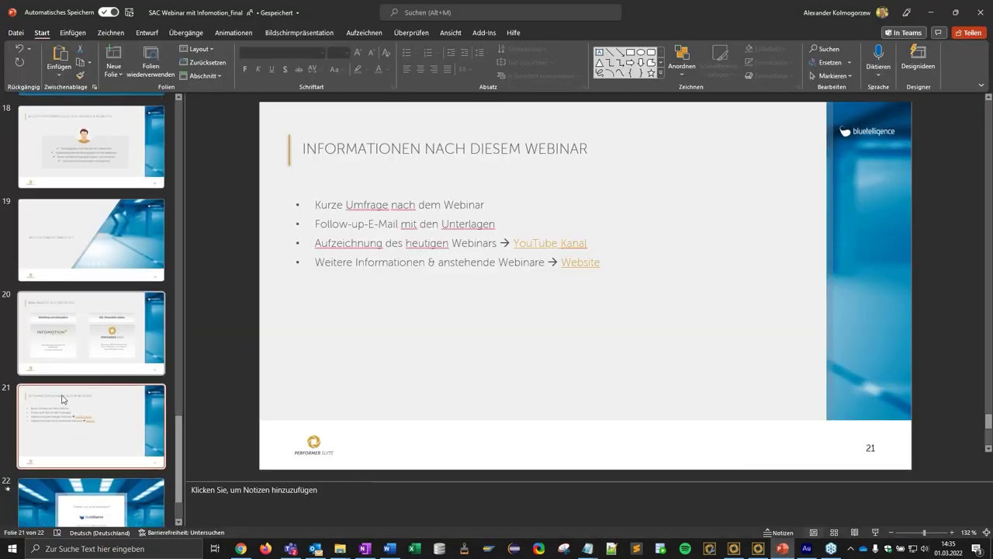
{"action": "scroll", "coordinate": [56, 265], "scroll_direction": "up", "scroll_amount": 3}
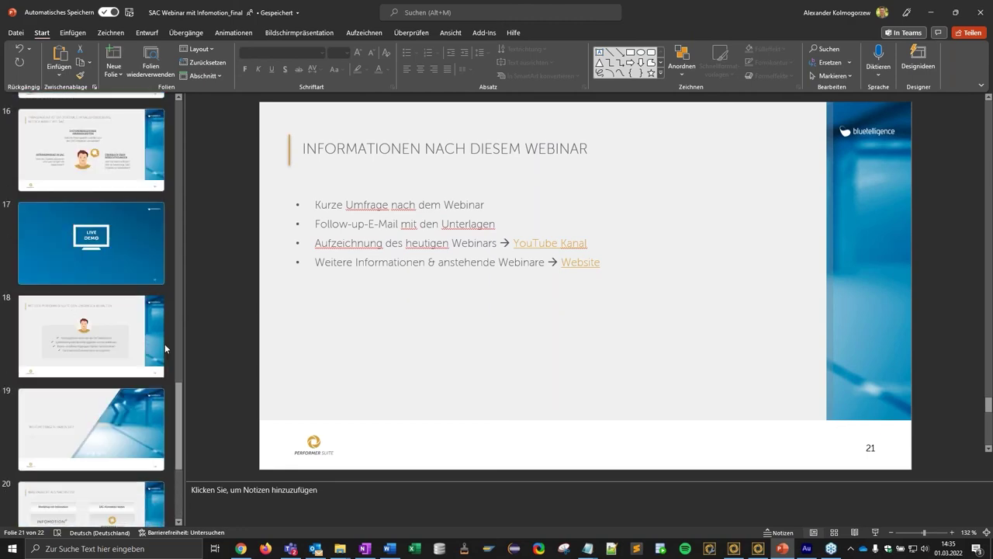
{"action": "left_click", "coordinate": [155, 341]}
{"action": "left_click", "coordinate": [876, 534]}
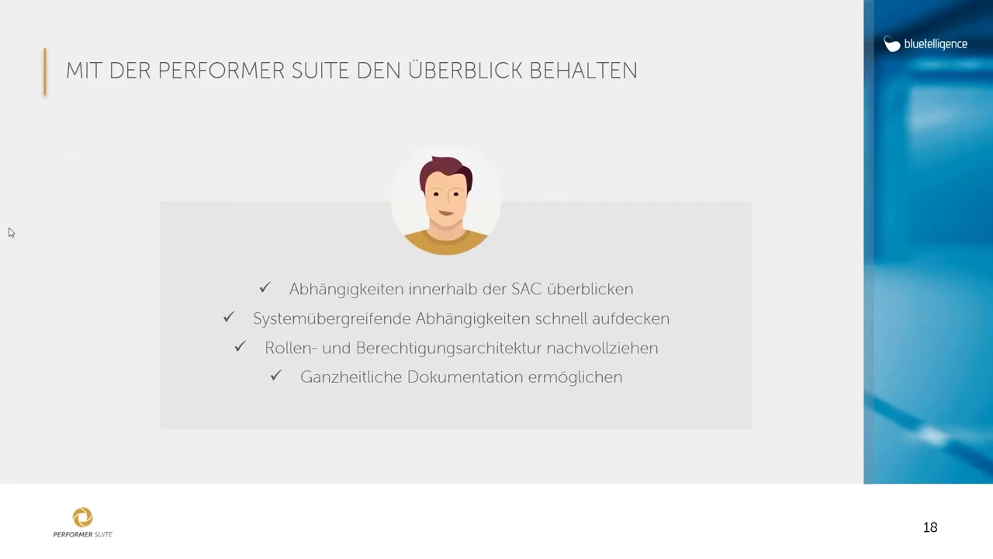